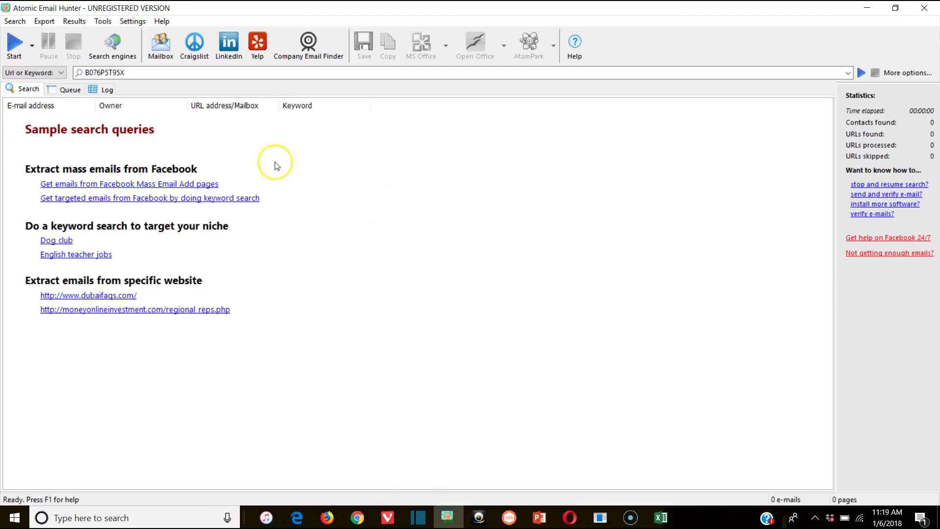
click(197, 74)
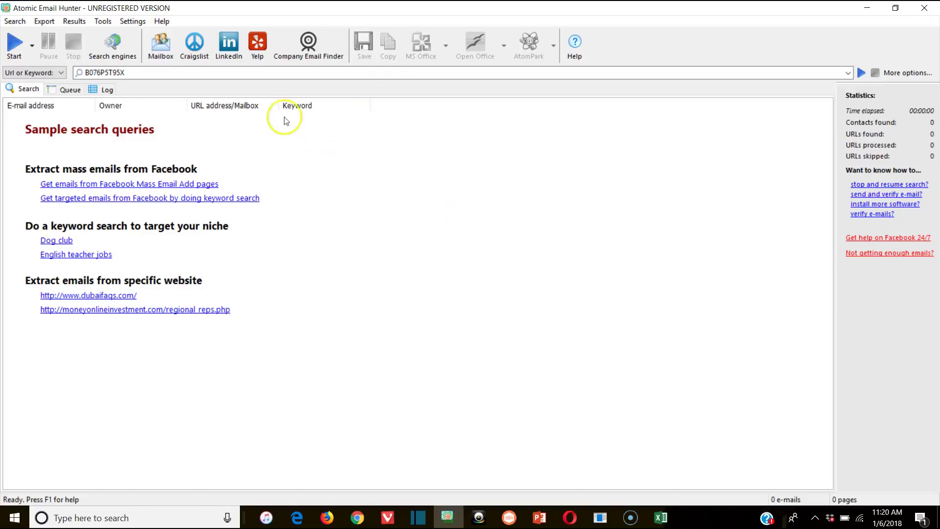
click(283, 75)
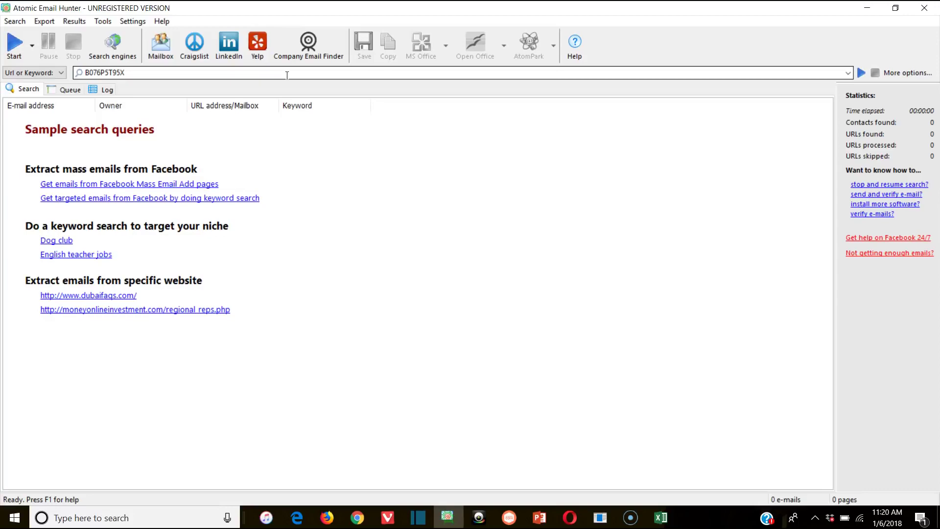
- Switch to Chrome and look over the MaxBounty campaign list, then return to Atomic Email Hunter
click(359, 519)
scroll(348, 191, down, 2)
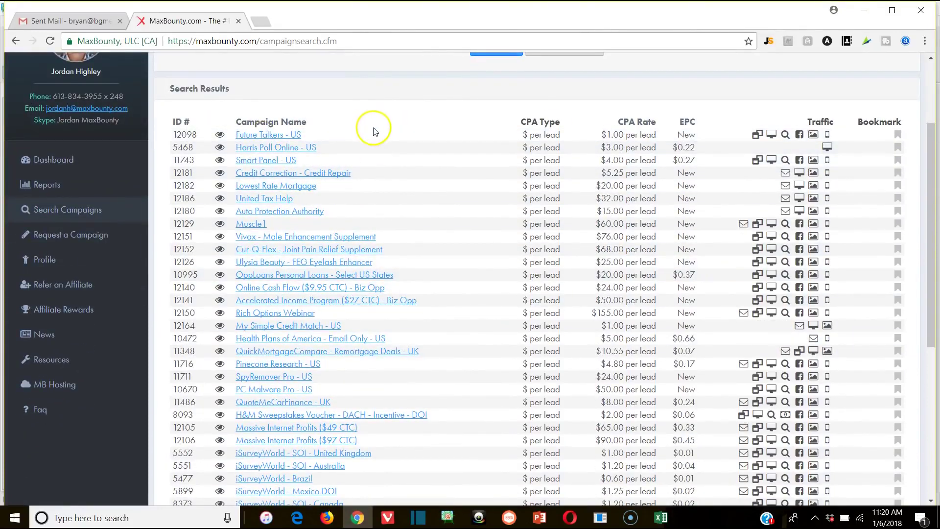
scroll(435, 121, up, 1)
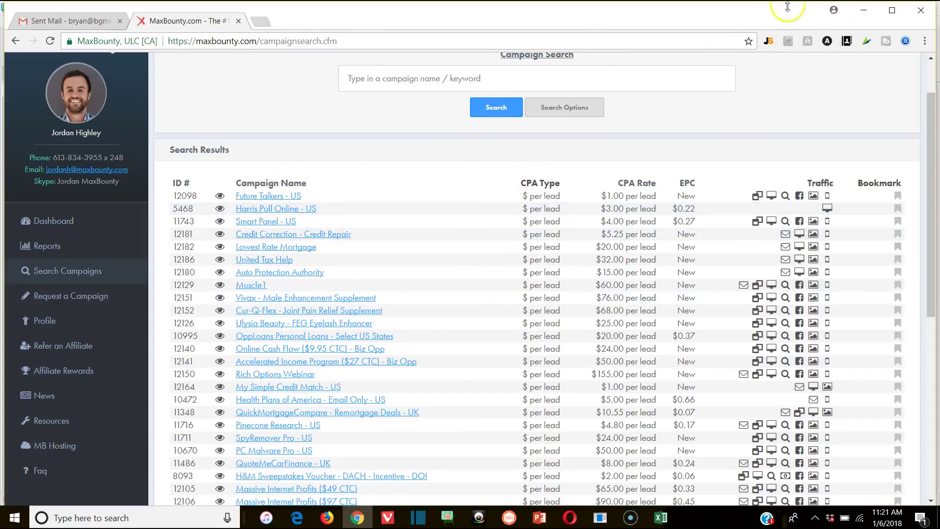
click(864, 10)
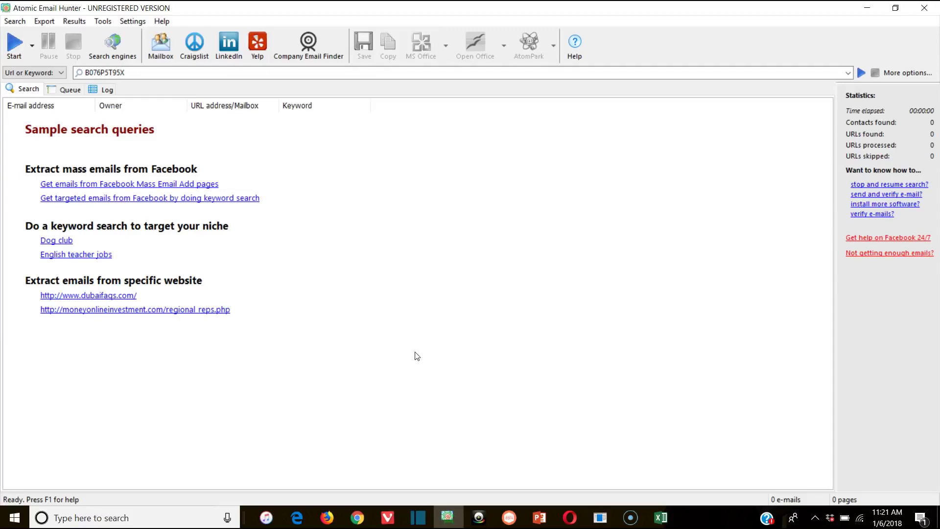
- Replace the search keyword with "baseball bat" and run the e-mail address search
drag(300, 73, 19, 73)
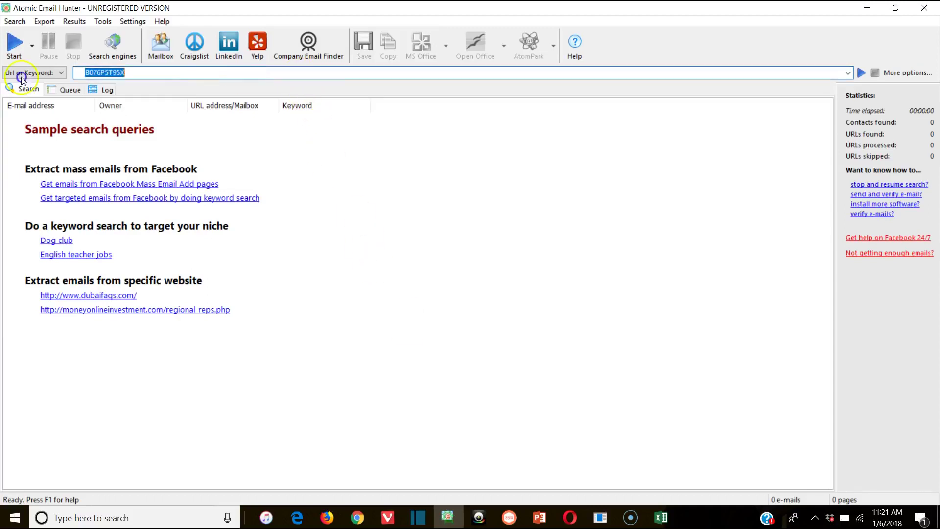
text(baseb)
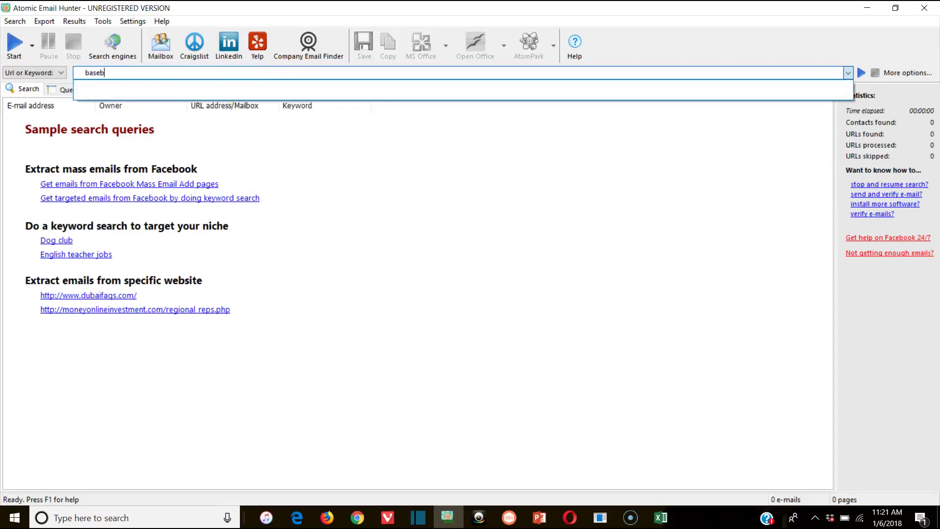
text(all)
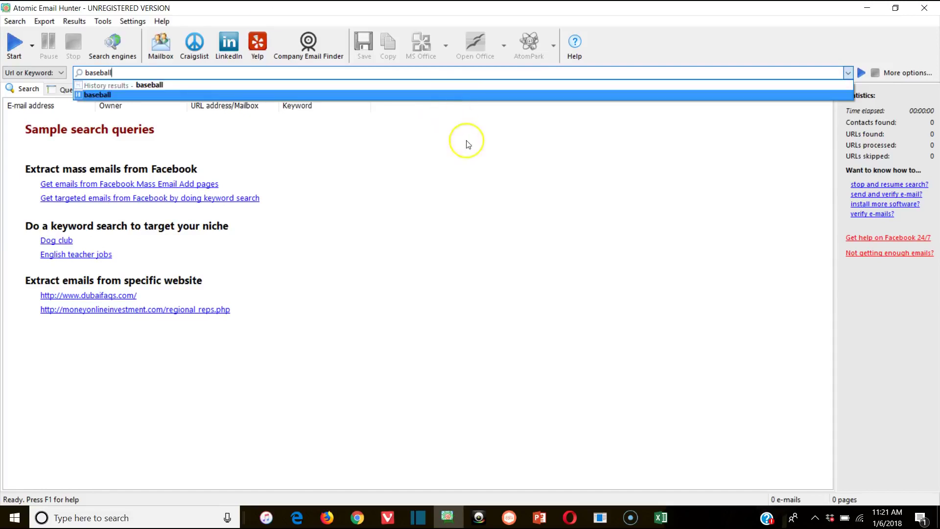
text(bat)
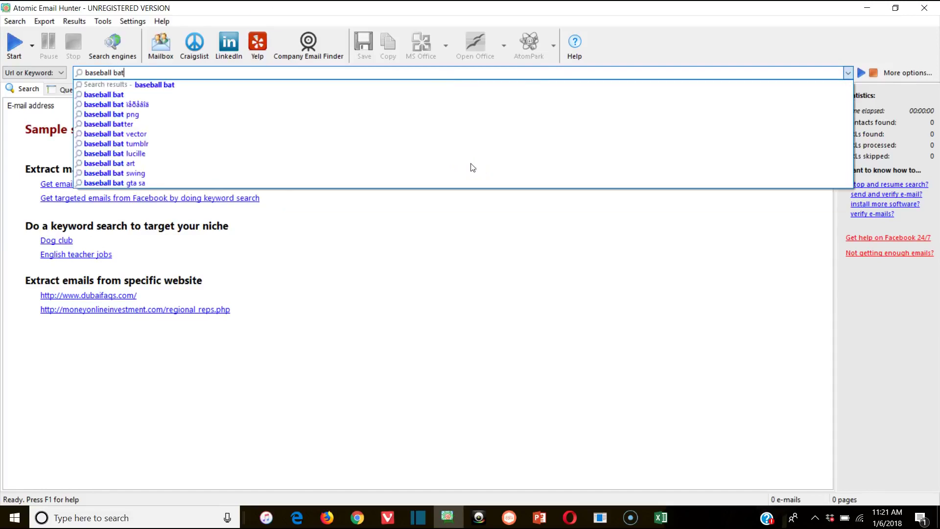
key(Return)
click(254, 135)
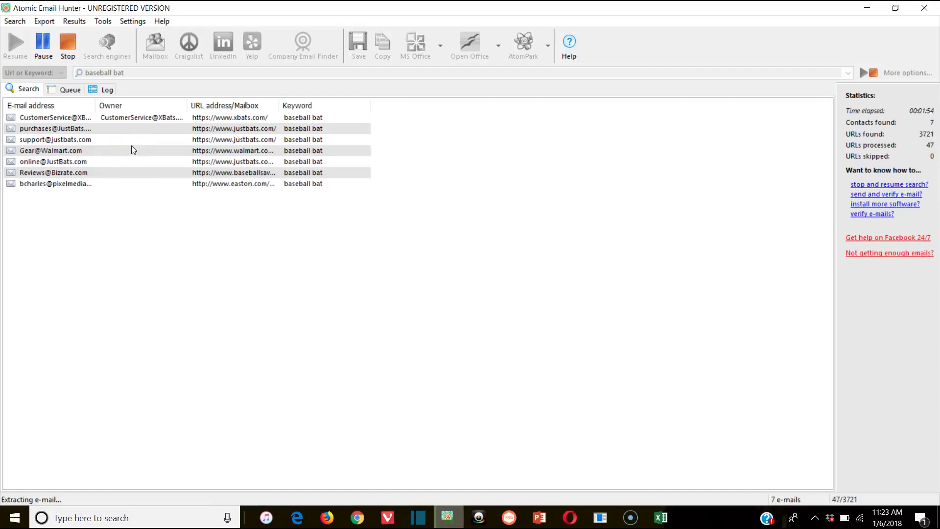
click(101, 143)
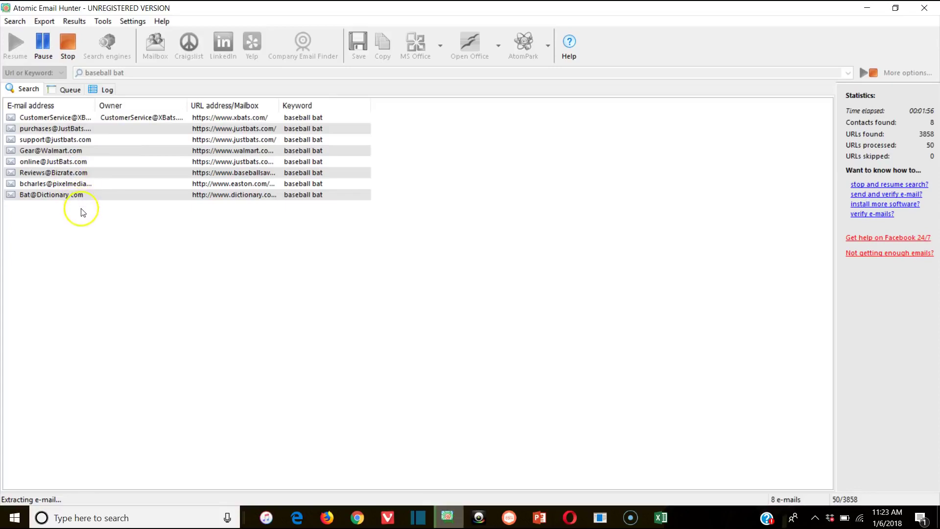
- Switch to the Excel workbook Make Money Online (Accurate), look through its e-mail list, and return to Atomic Email Hunter
click(661, 518)
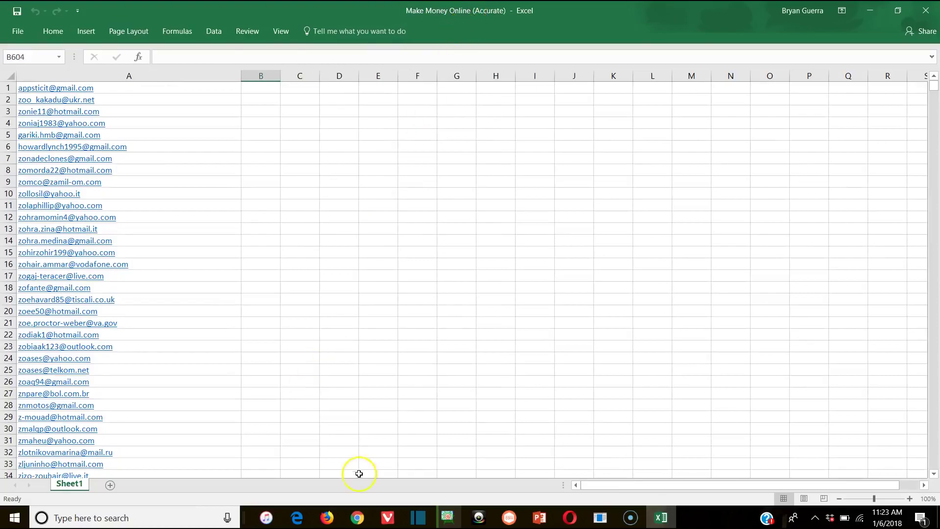
scroll(231, 174, down, 20)
scroll(173, 226, down, 20)
scroll(145, 207, down, 20)
drag(934, 193, 935, 88)
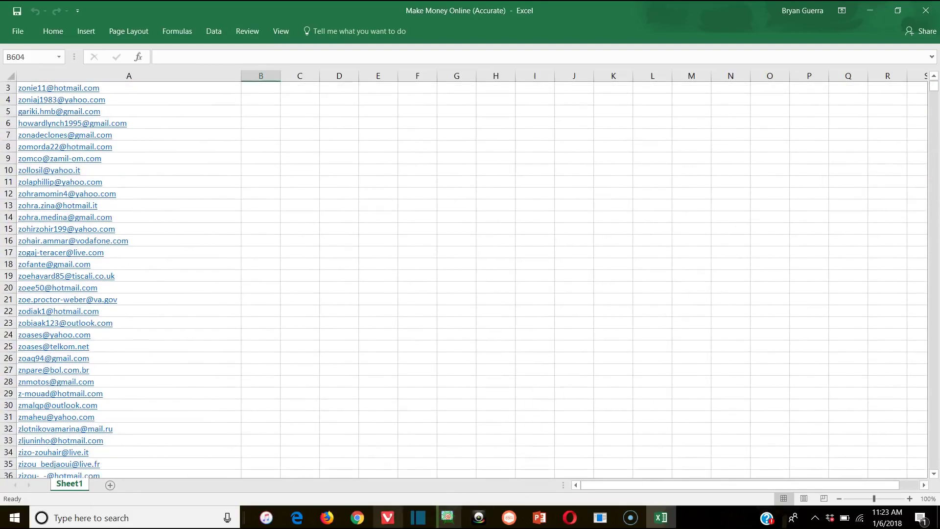
click(448, 518)
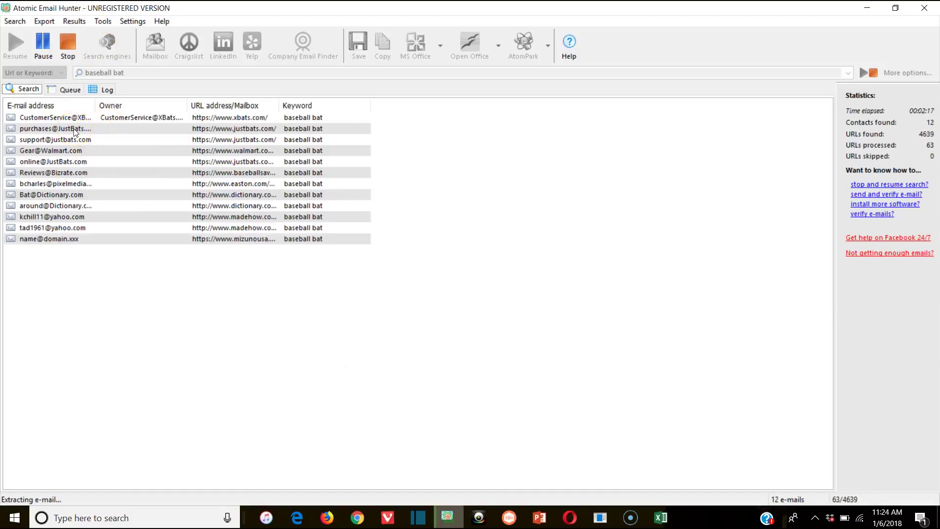
- Switch to Gmail in Chrome and start a new message with the placeholder body text "dfadfadfds;f"
click(357, 518)
click(74, 21)
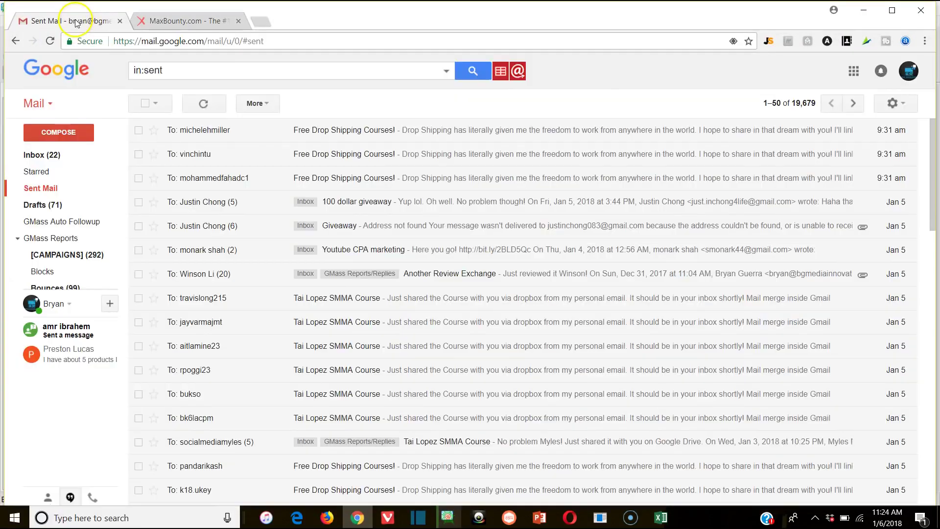
click(59, 132)
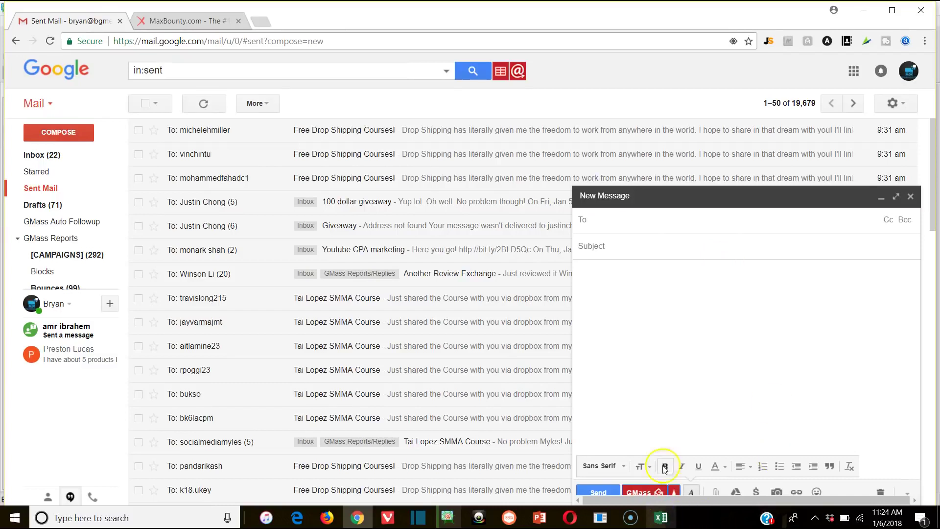
click(686, 310)
text(dfadfds;f)
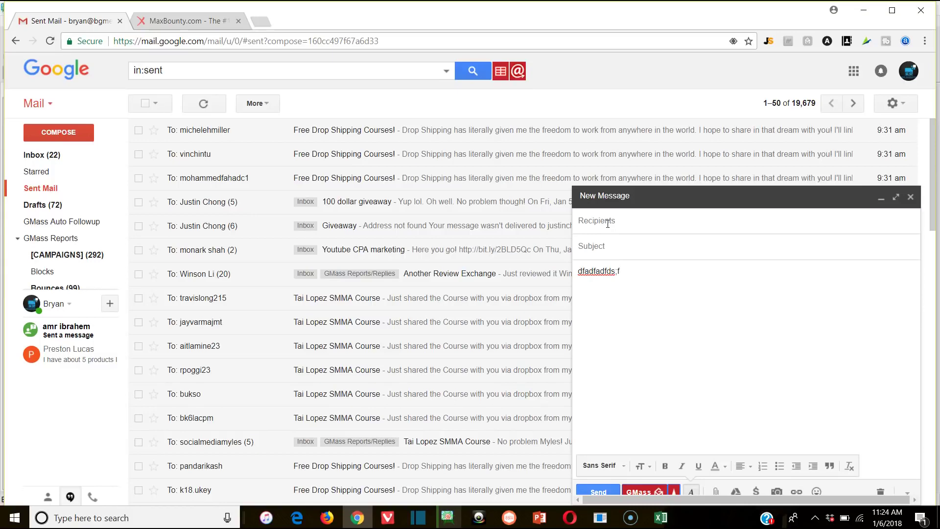
- Back in Atomic Email Hunter, widen the E-mail address column and halt the running baseball bat search
click(448, 517)
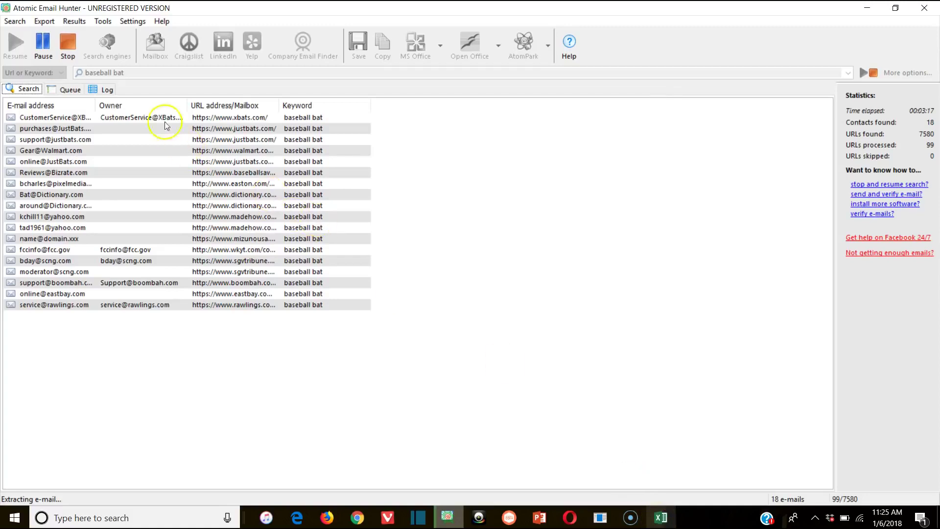
drag(96, 105, 216, 106)
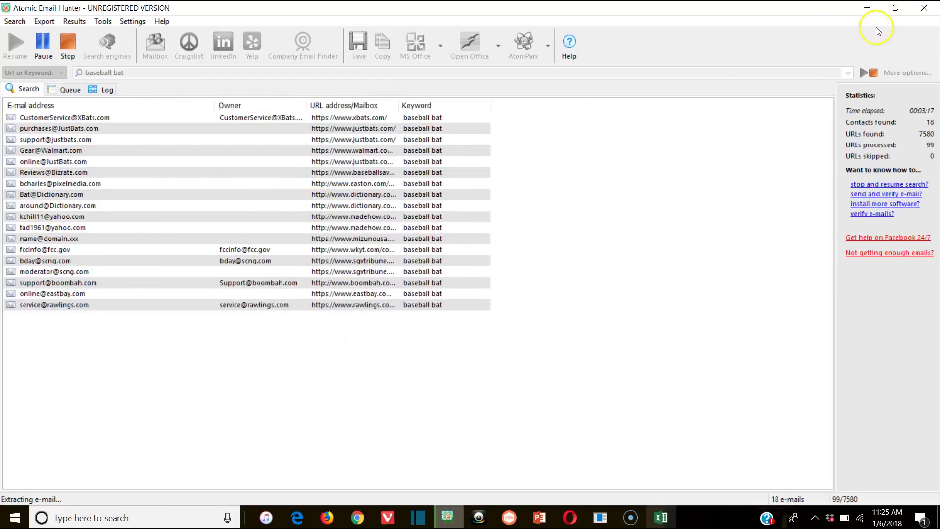
click(878, 13)
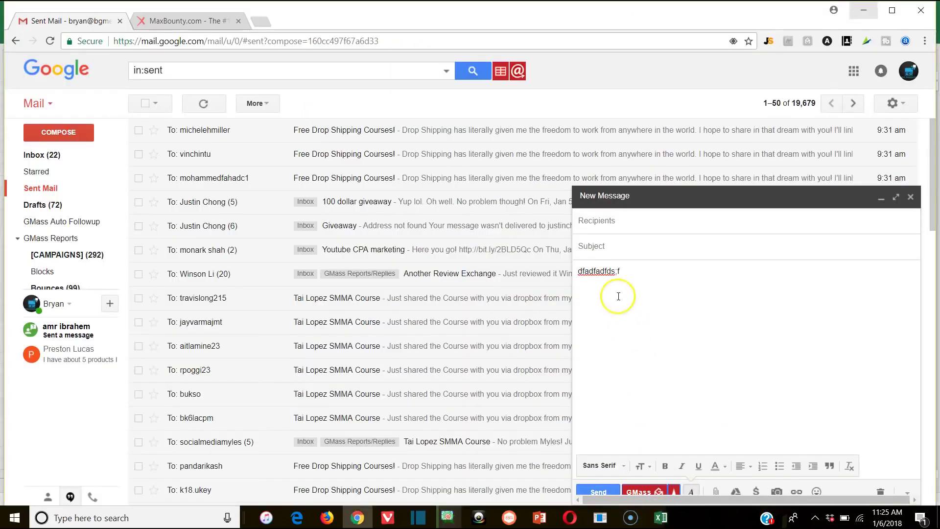
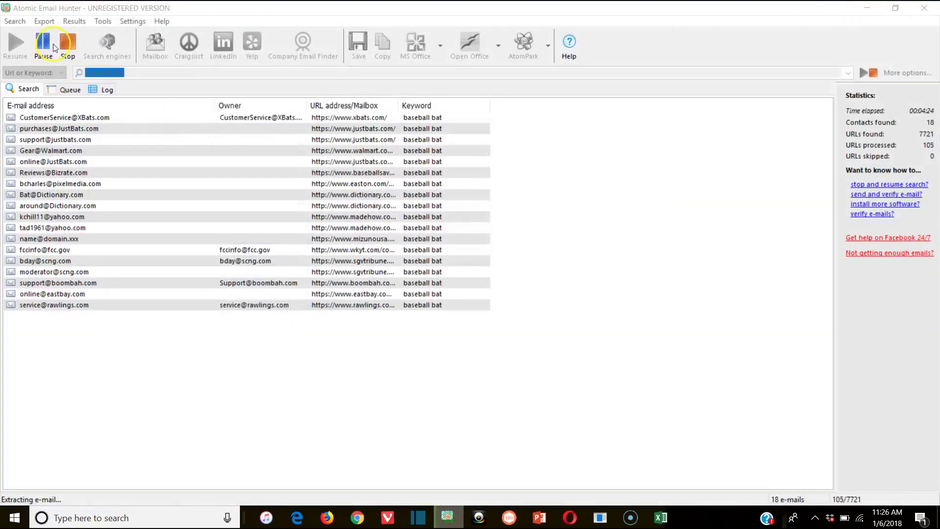
click(51, 38)
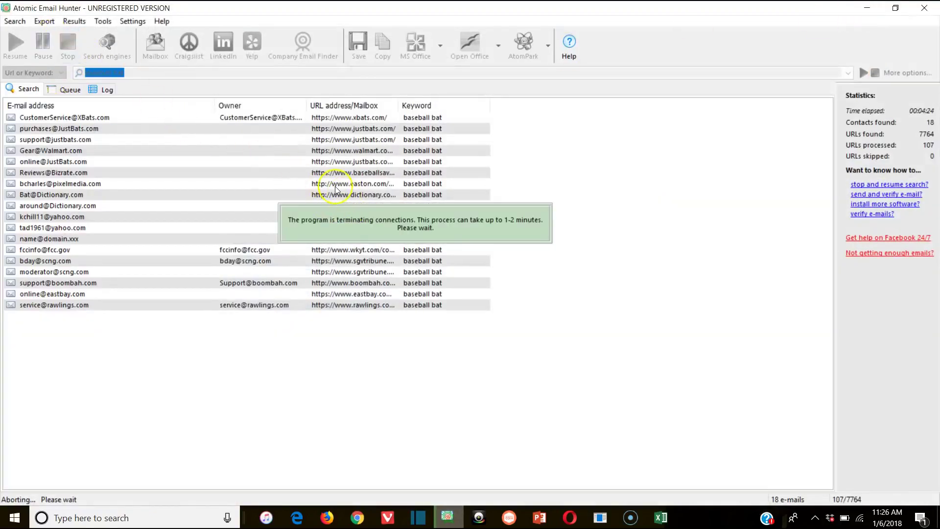
- Switch to MaxBounty in Chrome and search campaigns with Email as the only selected traffic type
click(356, 519)
click(556, 110)
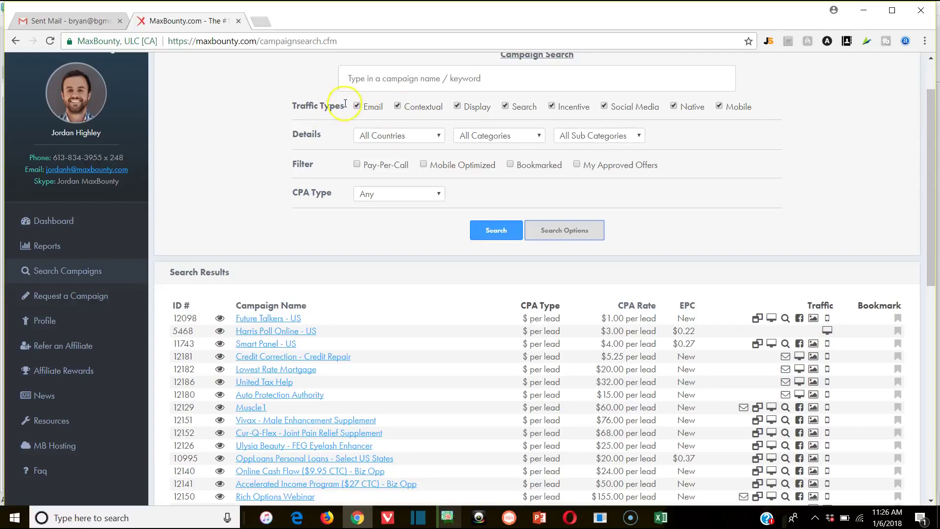
click(397, 105)
click(457, 106)
click(505, 106)
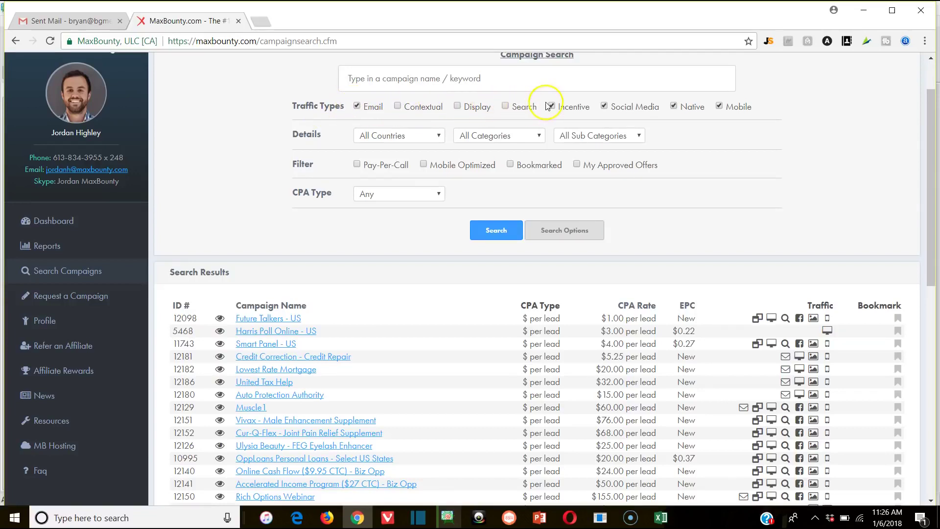
click(552, 106)
click(604, 106)
click(673, 105)
click(719, 107)
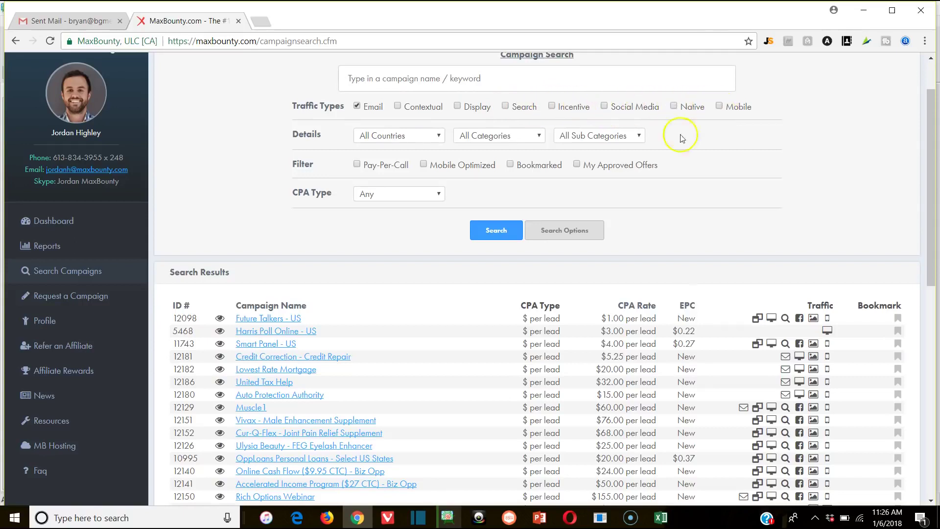
click(490, 231)
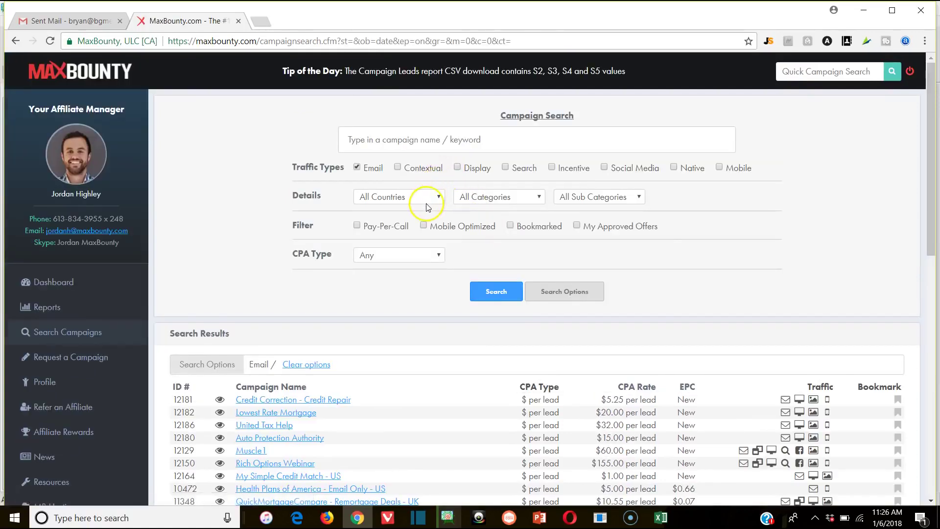
- Look through the available countries in the campaign search filter, leaving All Countries selected
click(425, 201)
scroll(394, 370, down, 20)
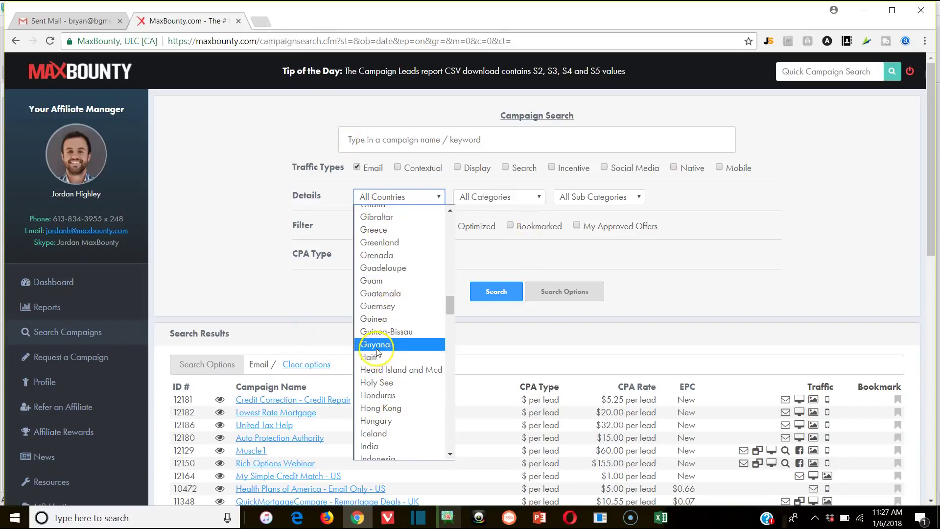
click(208, 227)
- Sort the Email campaign results by CPA Rate from highest to lowest and look through the first page
scroll(269, 352, down, 4)
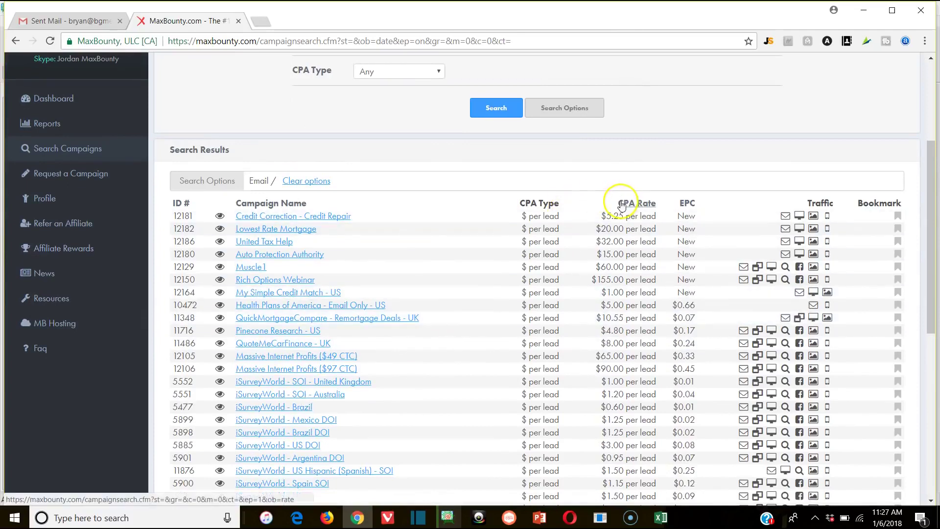
scroll(431, 202, up, 4)
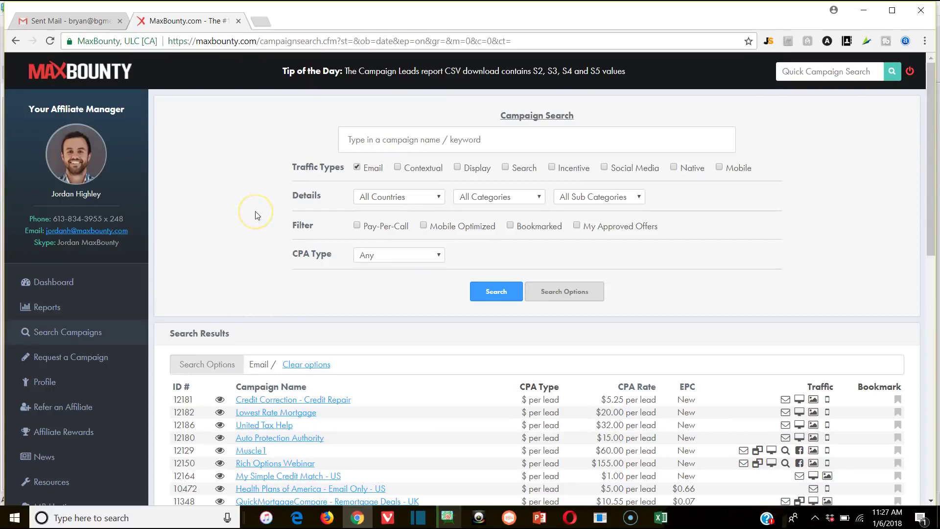
scroll(233, 196, down, 3)
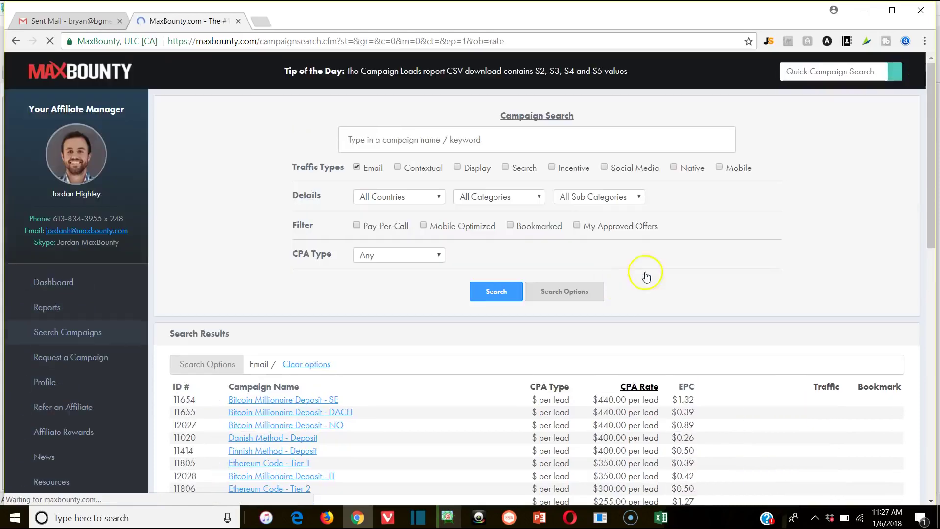
scroll(617, 294, down, 9)
scroll(627, 322, down, 4)
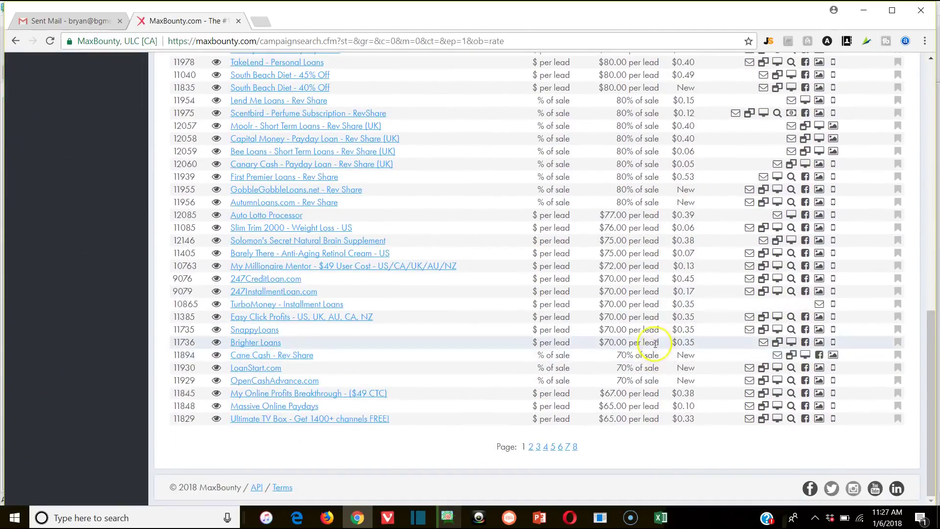
- Go to page 7 of the sorted campaign results and examine the CPA rates of the offers listed there
click(570, 445)
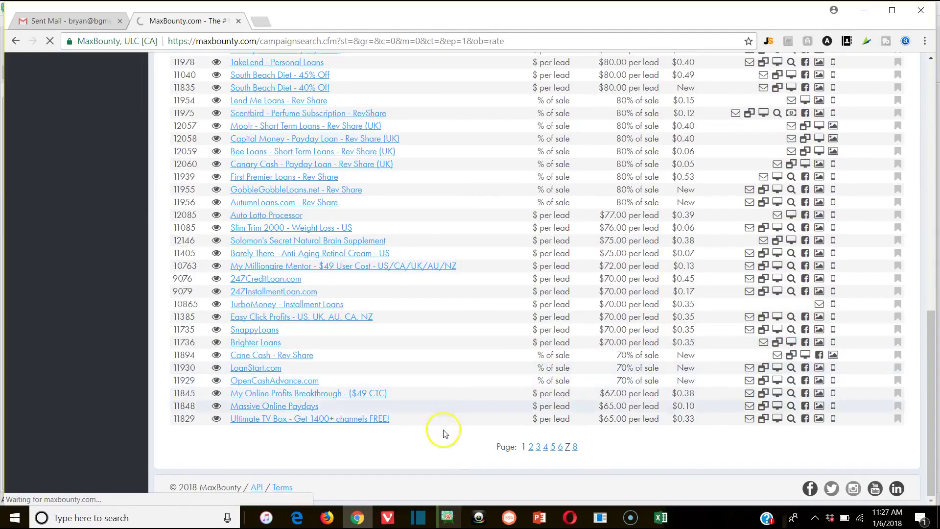
scroll(497, 367, down, 2)
scroll(497, 367, down, 3)
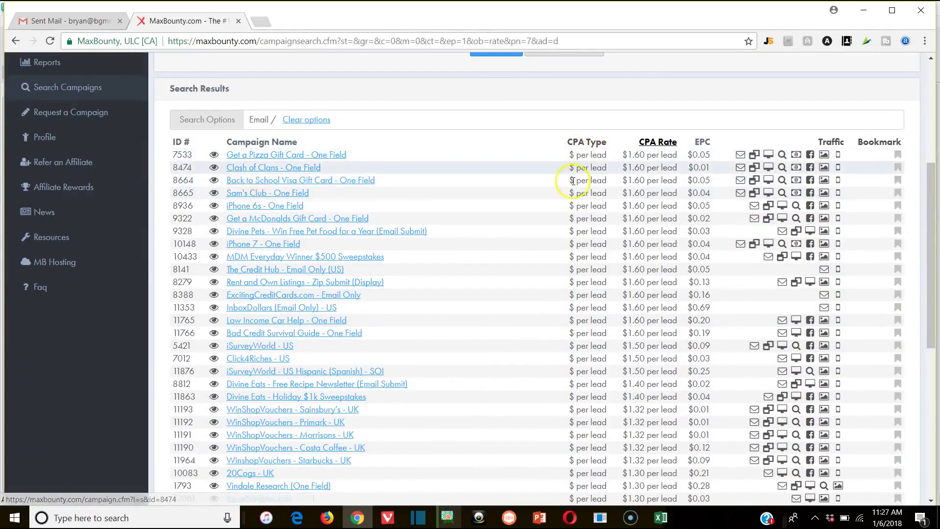
scroll(612, 179, down, 3)
scroll(637, 178, up, 3)
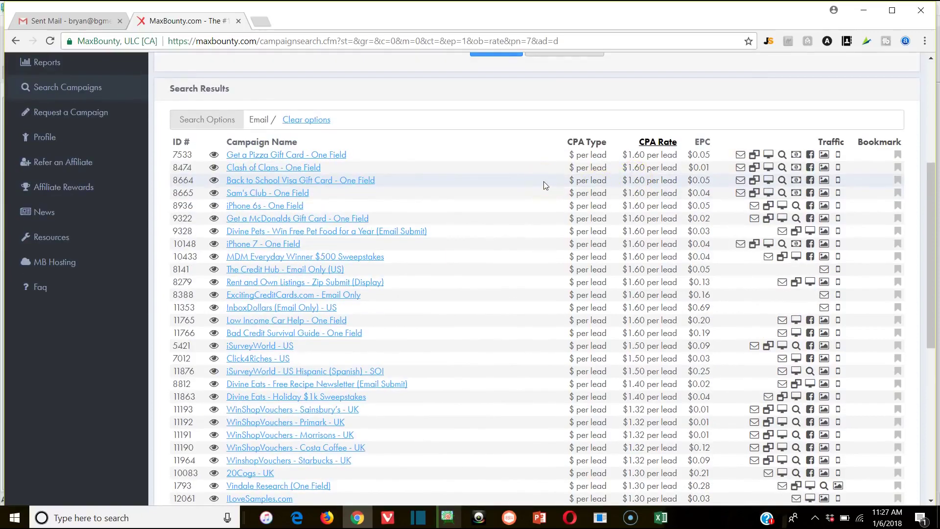
click(294, 170)
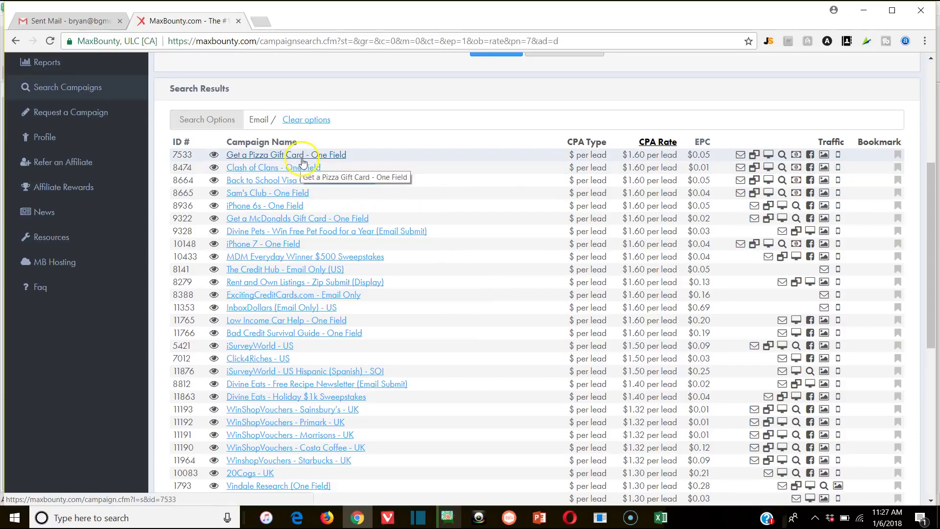
- Open the Clash of Clans - One Field campaign in a new tab and view its enlarged landing page image
right_click(300, 170)
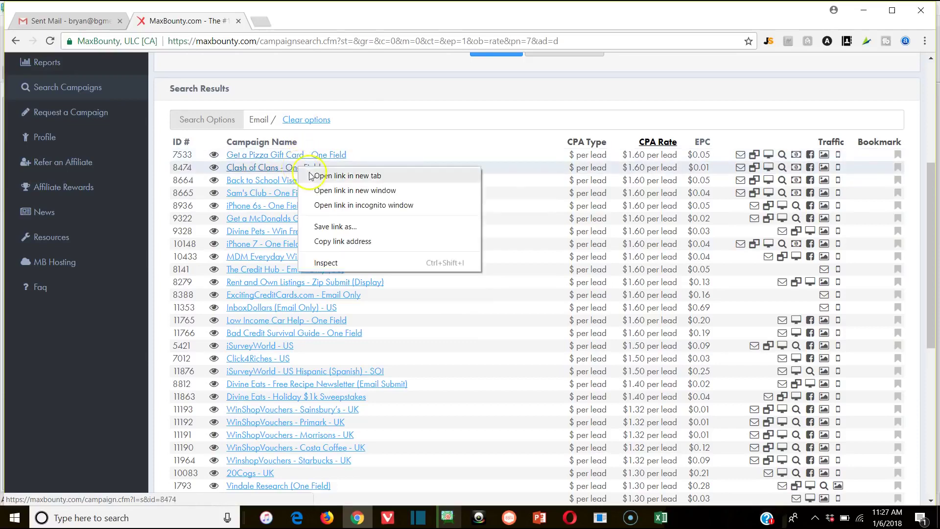
click(315, 177)
click(319, 21)
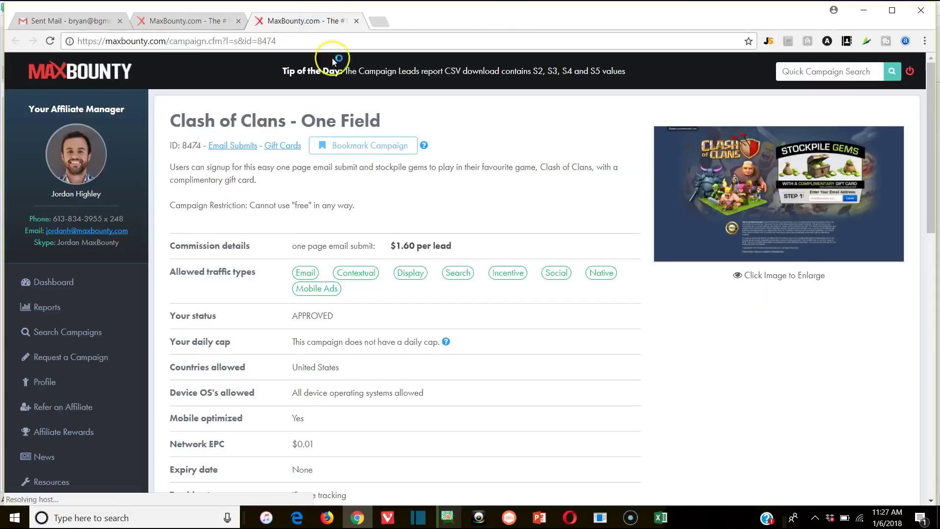
mouse_move(308, 276)
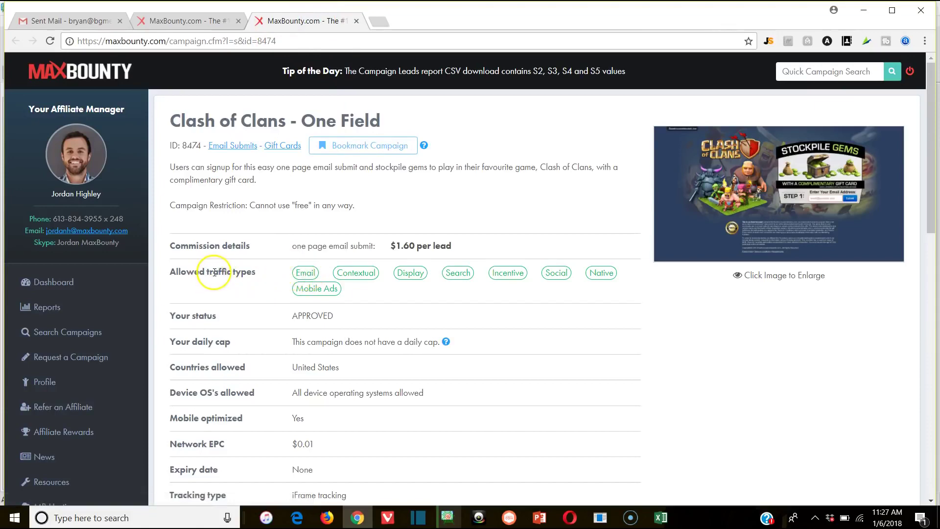
click(779, 204)
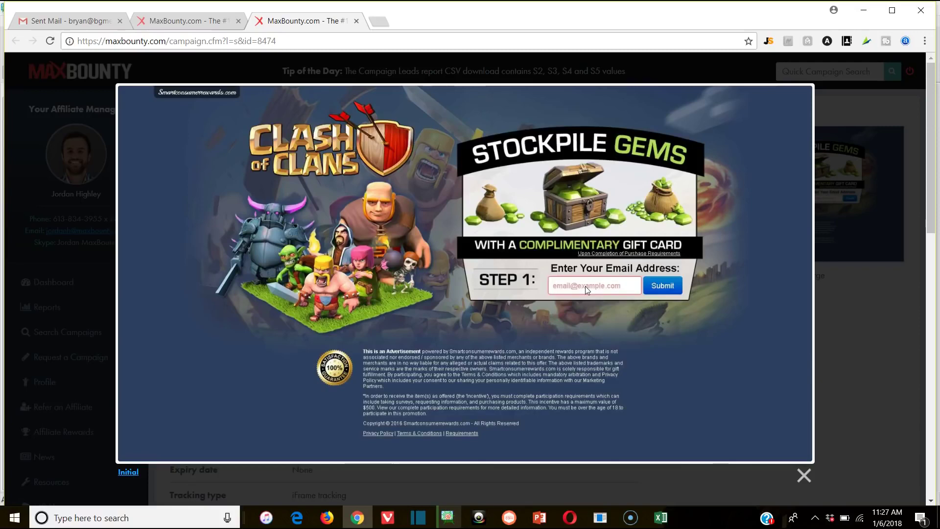
click(897, 404)
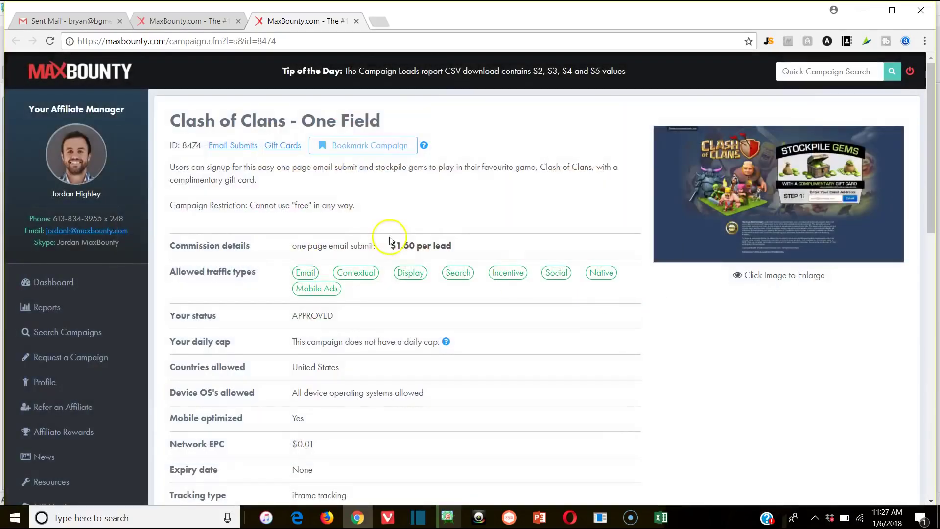
- Examine the campaign's commission, enlarged landing page image, allowed countries, tracking type and other details
drag(391, 248, 448, 248)
click(478, 252)
mouse_move(695, 259)
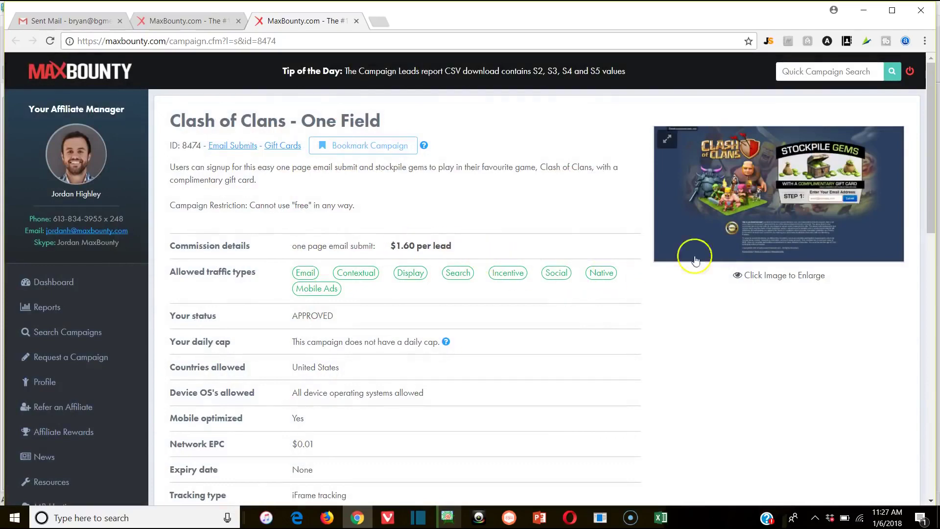
click(760, 241)
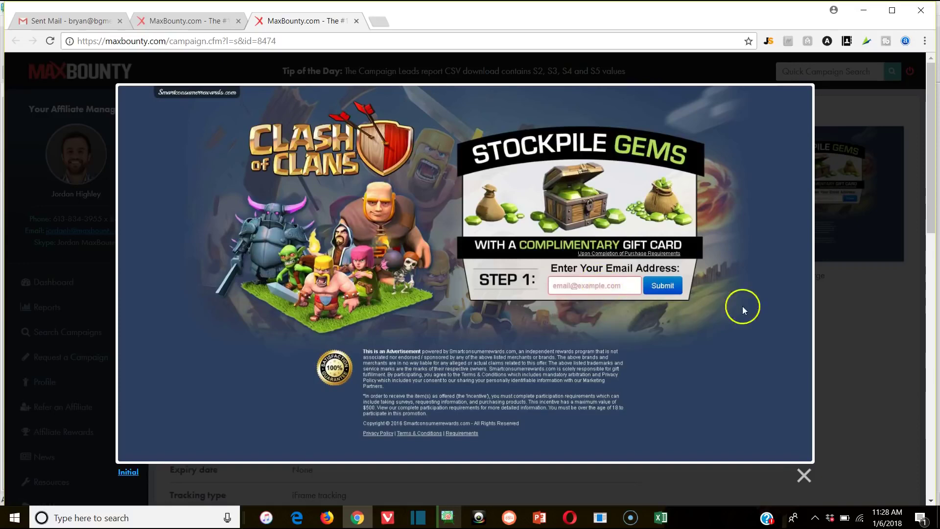
click(825, 313)
scroll(384, 325, down, 3)
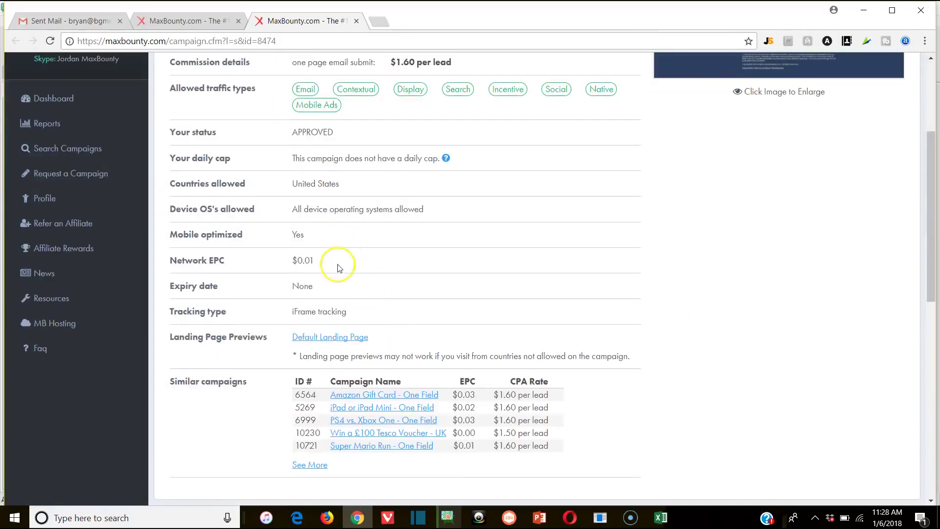
scroll(325, 304, down, 5)
scroll(238, 296, up, 9)
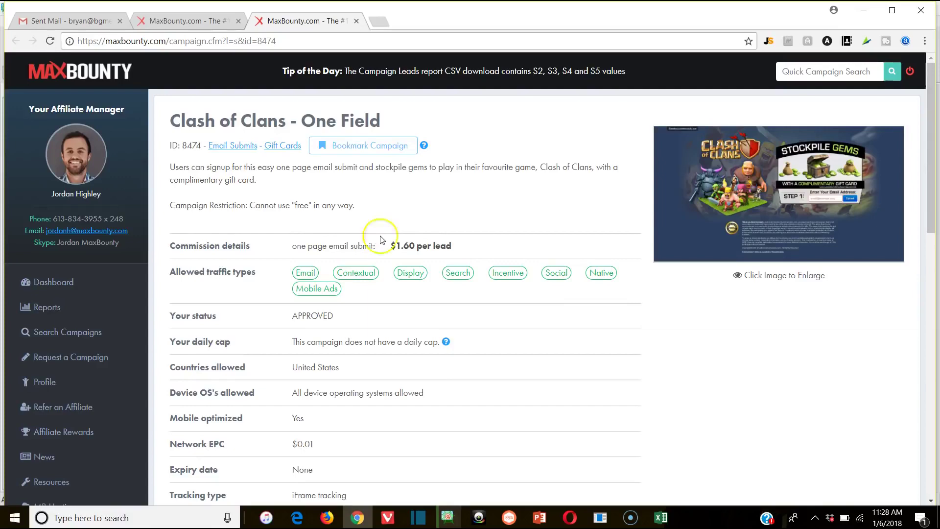
- Display the campaign's Banners creatives and check the other available creative types
scroll(377, 237, down, 8)
scroll(337, 107, down, 5)
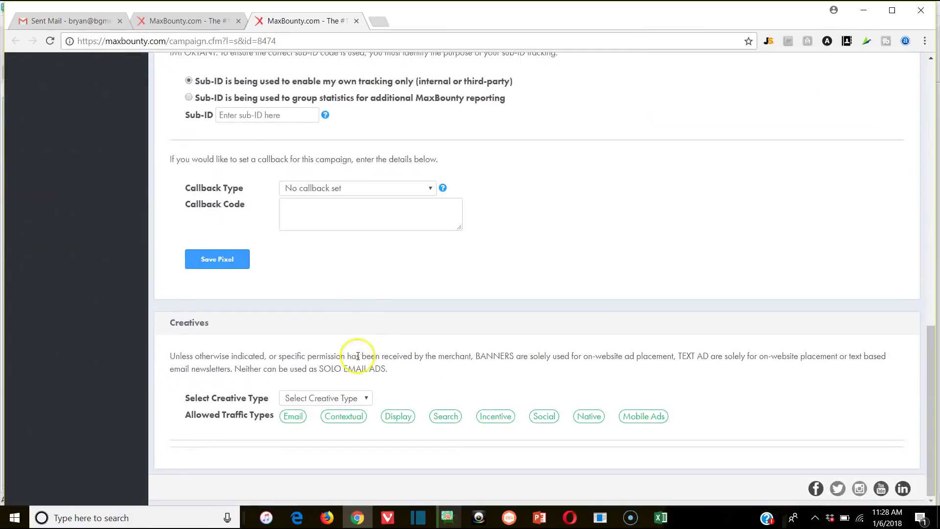
click(321, 397)
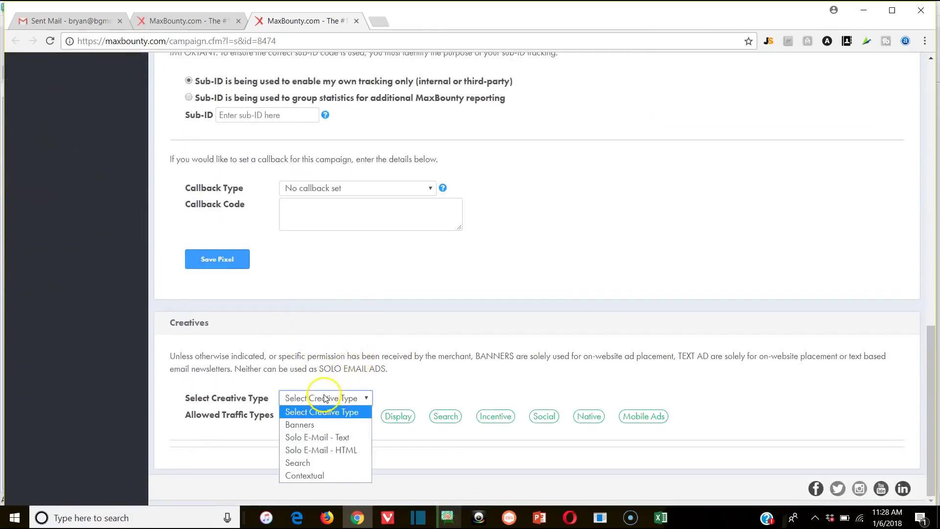
click(322, 425)
scroll(325, 419, down, 3)
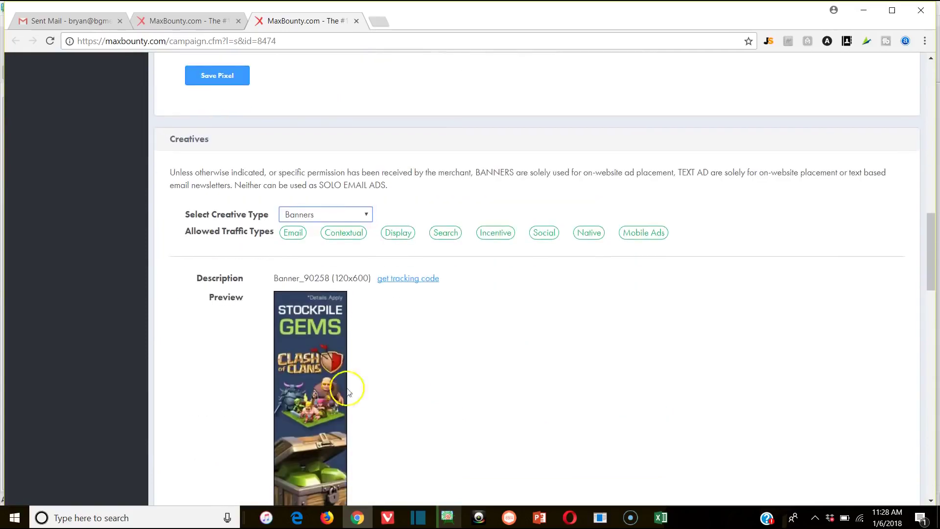
click(370, 211)
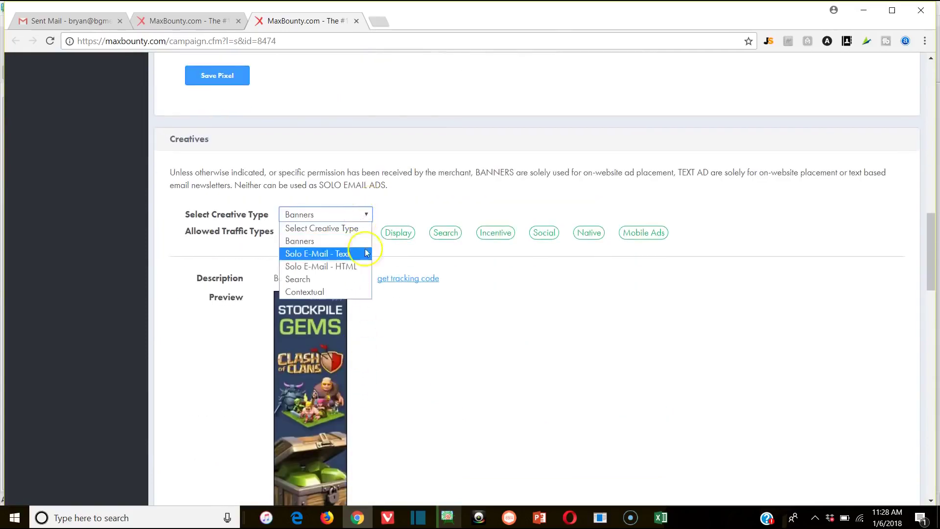
click(434, 305)
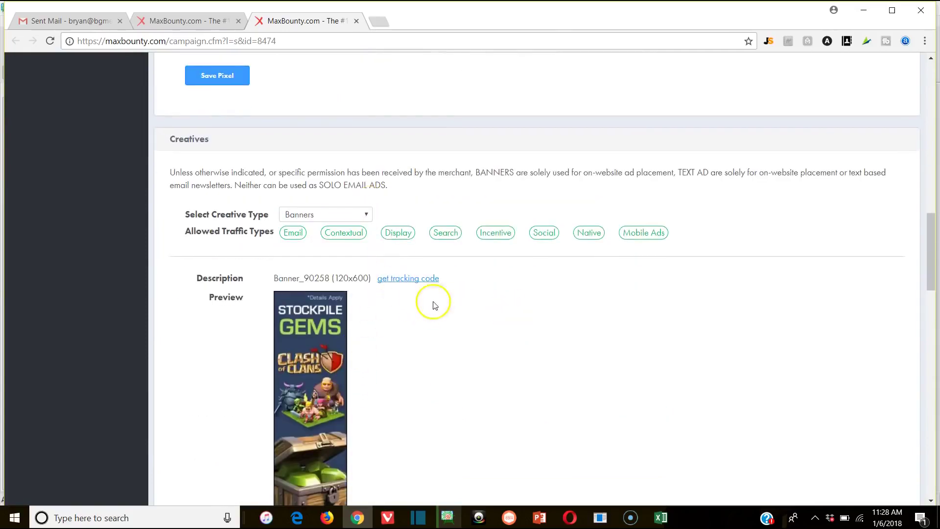
- View the tracking code for the 120x600 banner, close it and return to the campaign overview
click(413, 279)
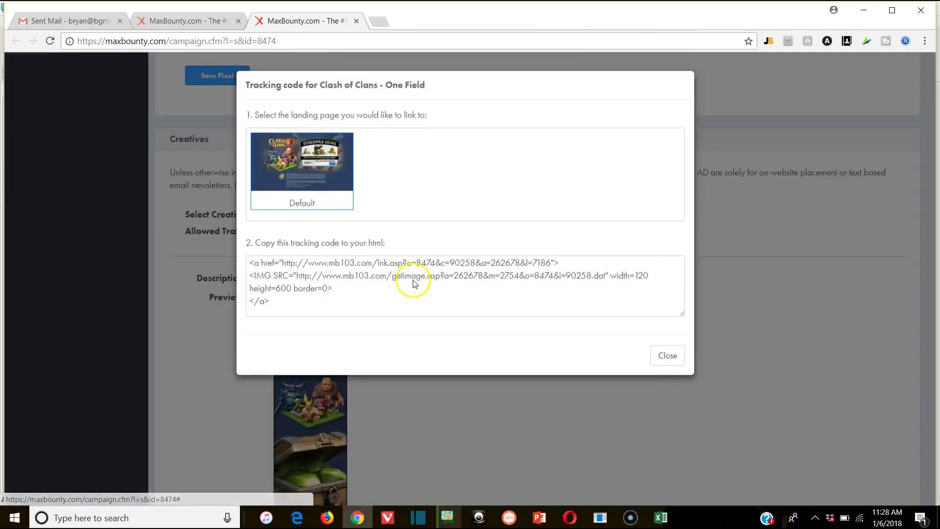
click(659, 353)
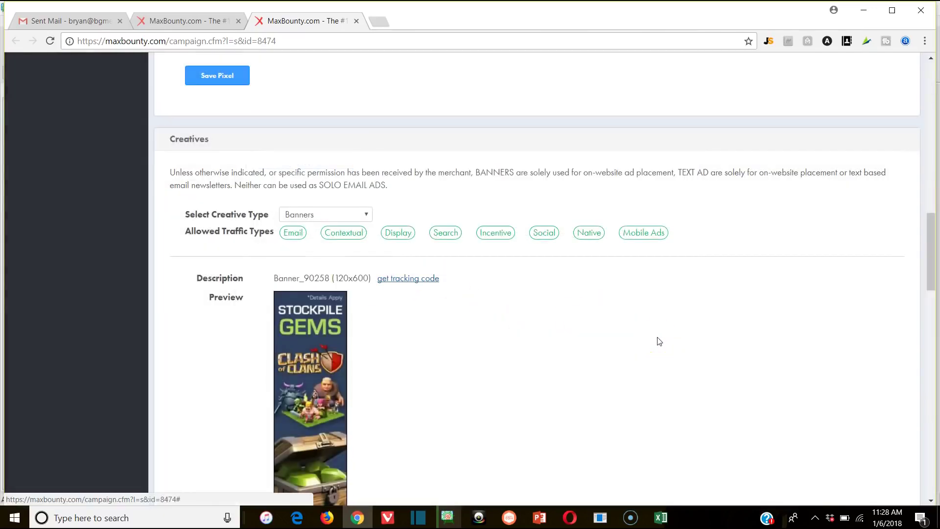
scroll(637, 323, up, 15)
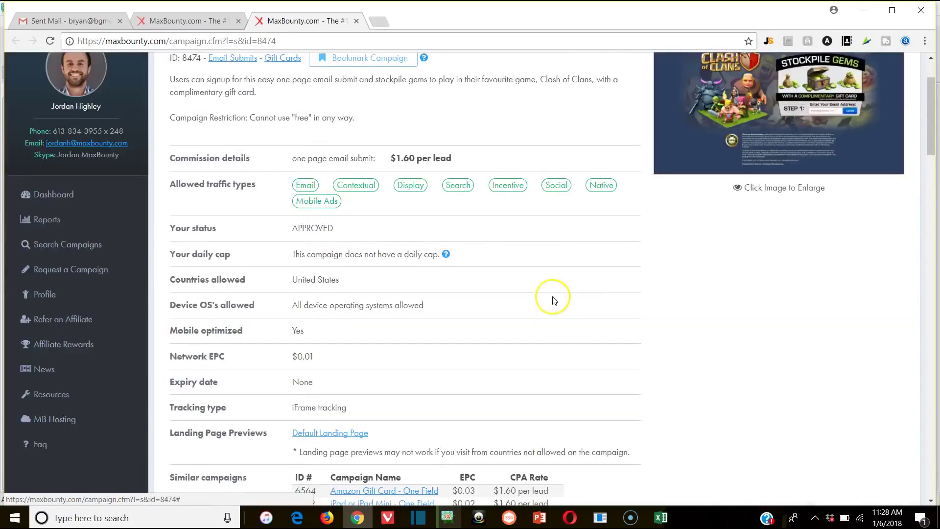
scroll(554, 300, up, 2)
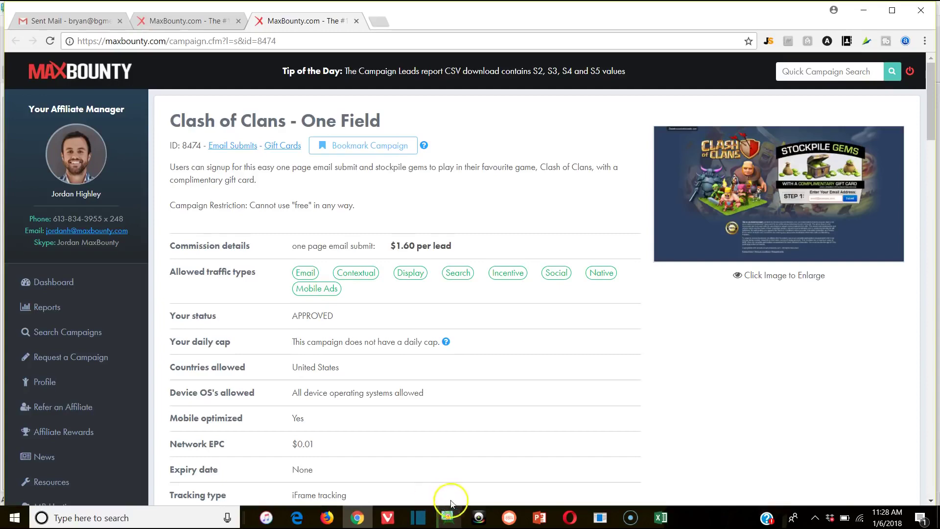
- Switch to Atomic Email Hunter, dismiss the finished-search message and start a search for the keyword "online gaming"
click(448, 515)
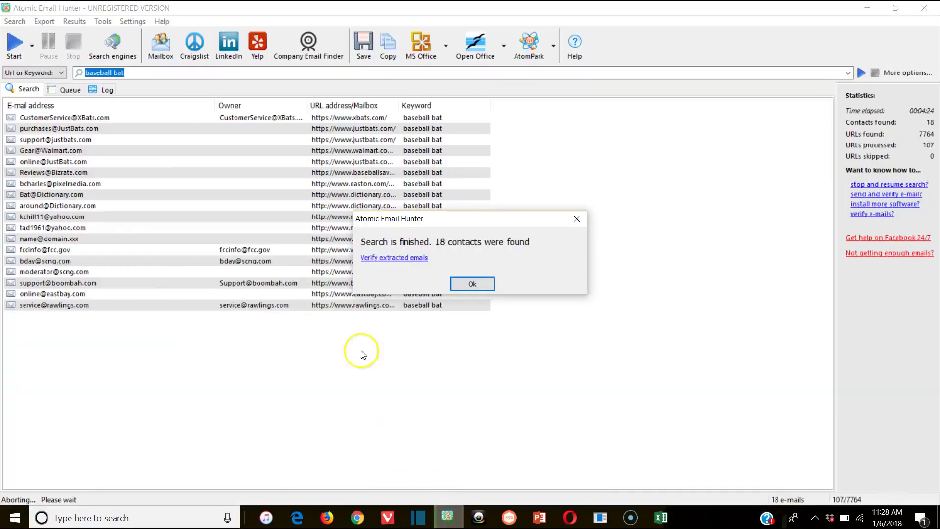
click(578, 219)
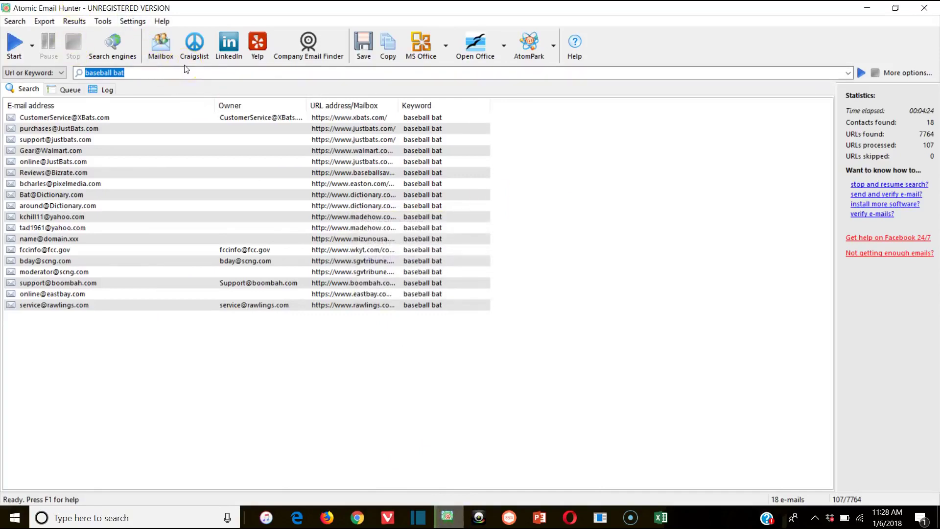
key(BackSpace)
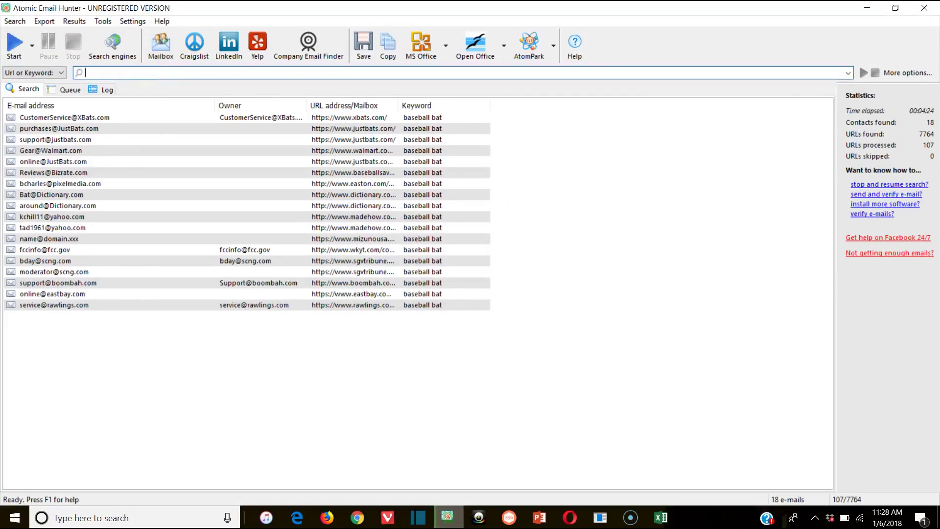
click(357, 517)
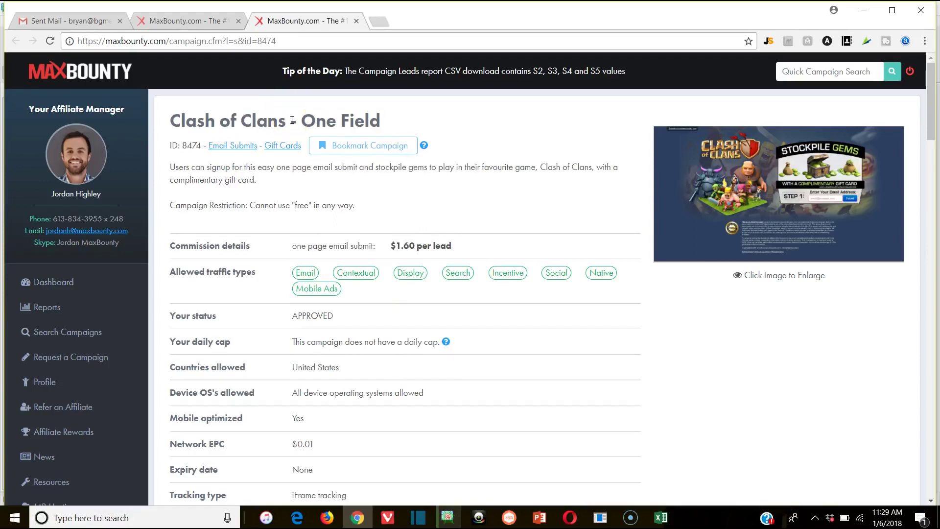
click(449, 519)
drag(125, 72, 74, 73)
text(online game)
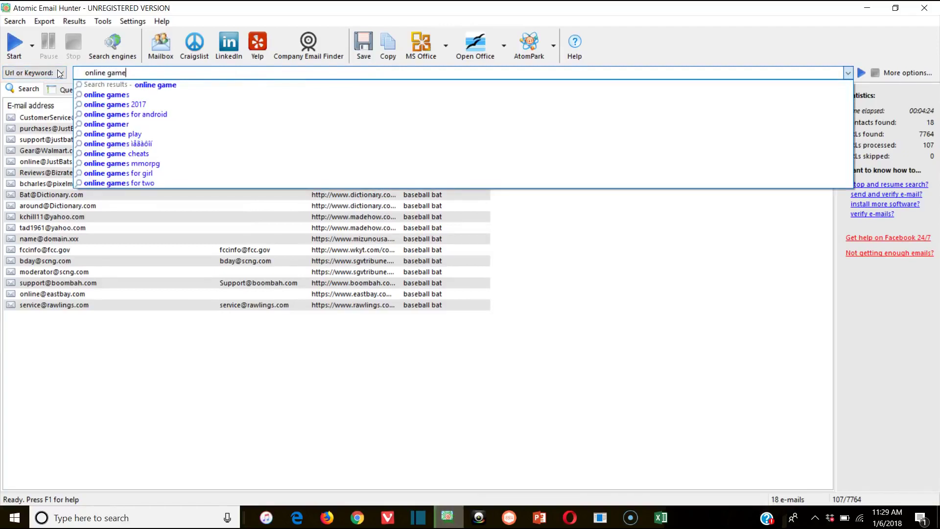
text(ing)
key(Return)
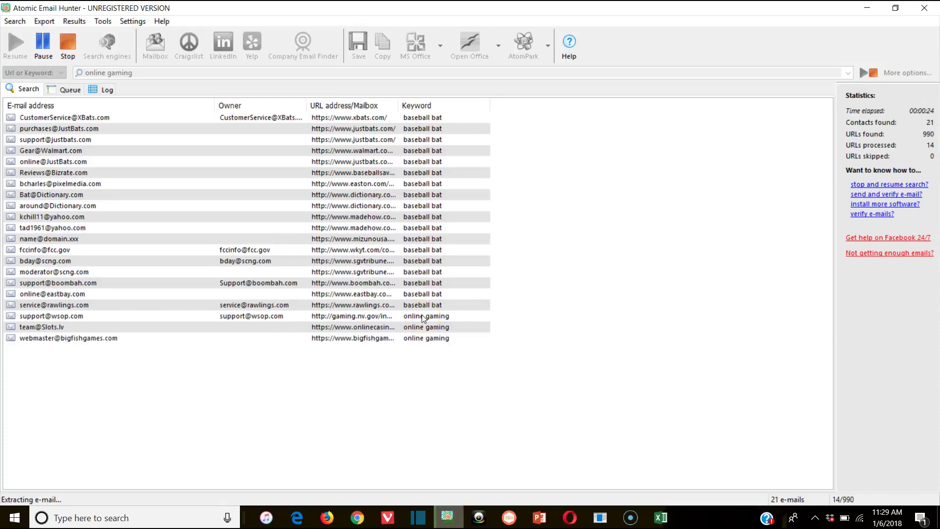
- Stop the online gaming search once addresses are collected and dismiss the search summary
click(405, 318)
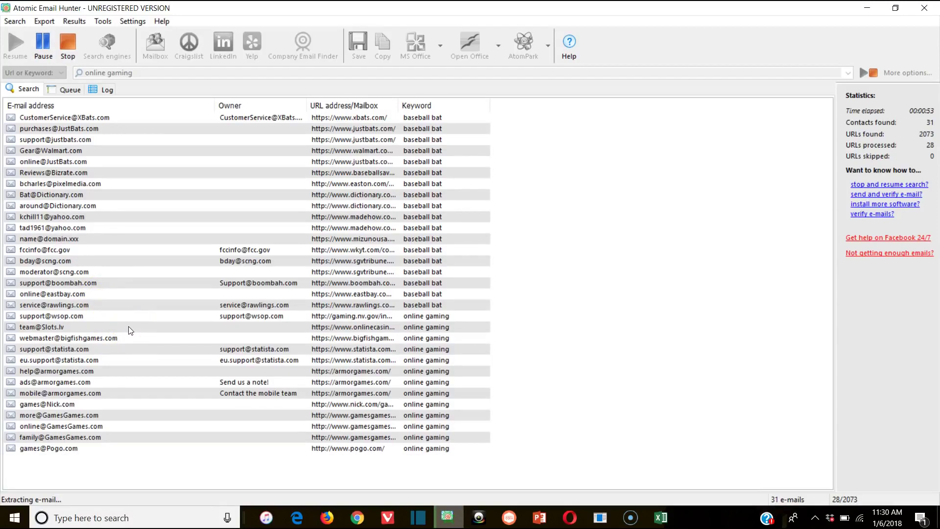
click(69, 44)
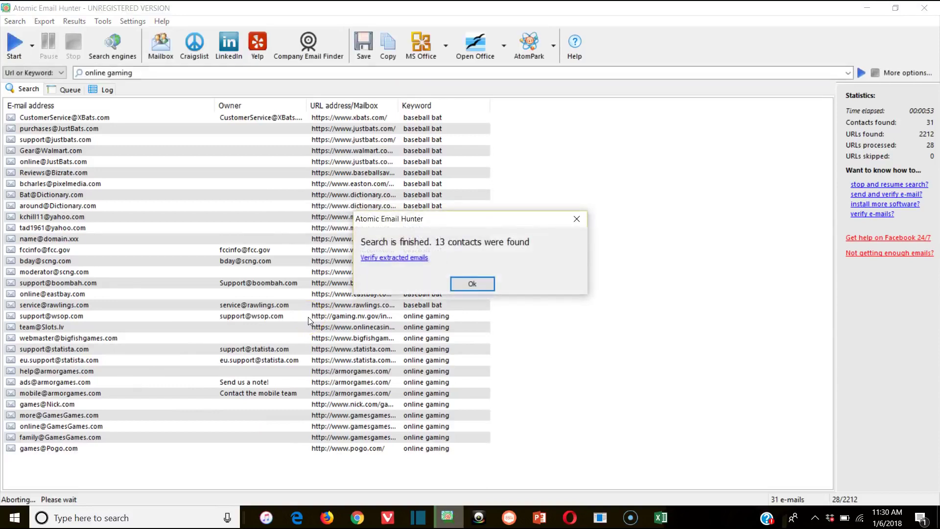
click(473, 284)
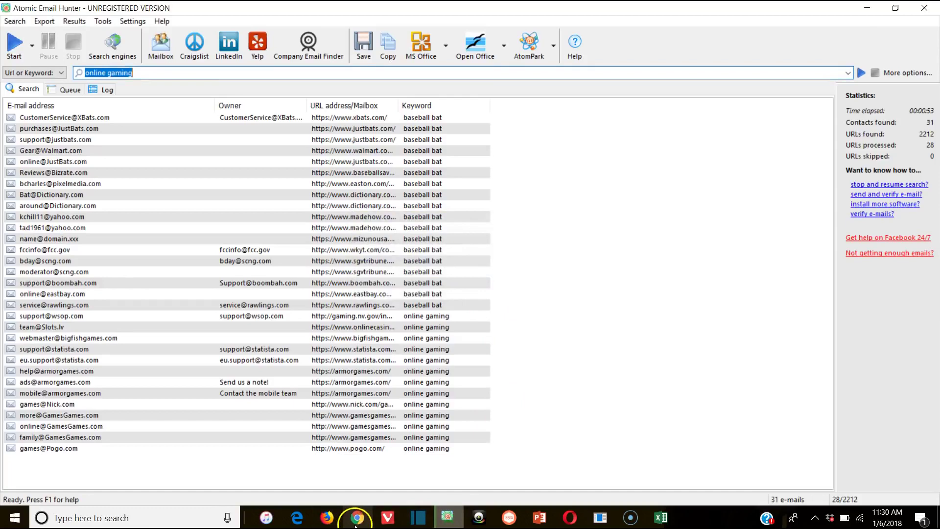
- Switch to the Make Money Online (Accurate) workbook in Excel and copy the e-mail addresses in cells A3 to A26
click(660, 517)
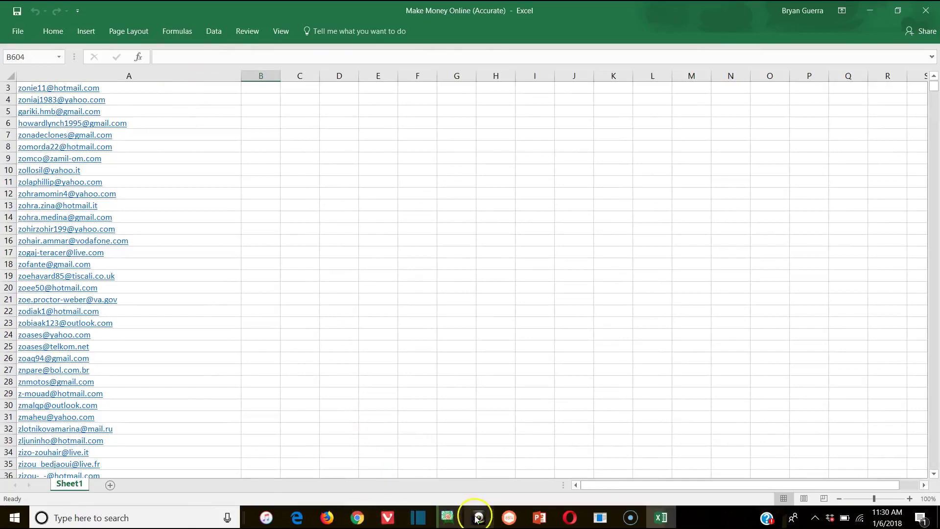
click(447, 515)
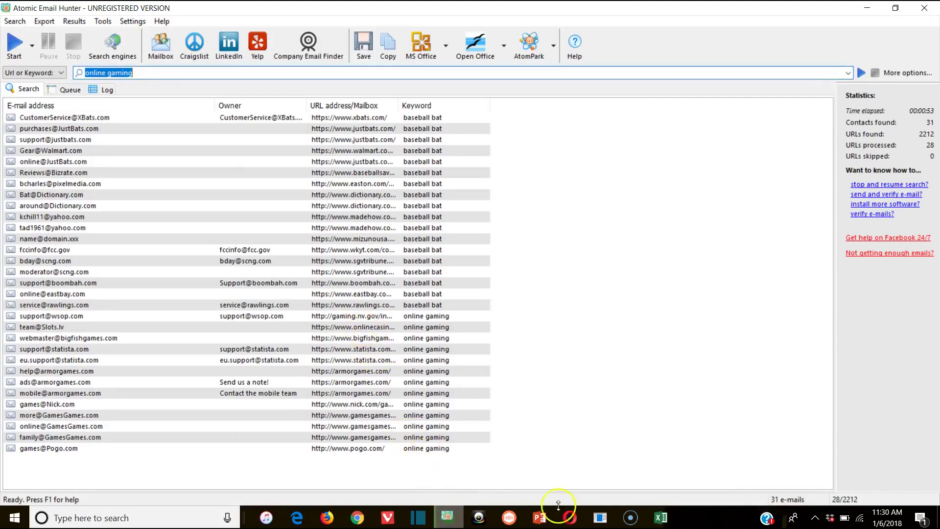
click(660, 518)
drag(172, 88, 172, 352)
right_click(179, 290)
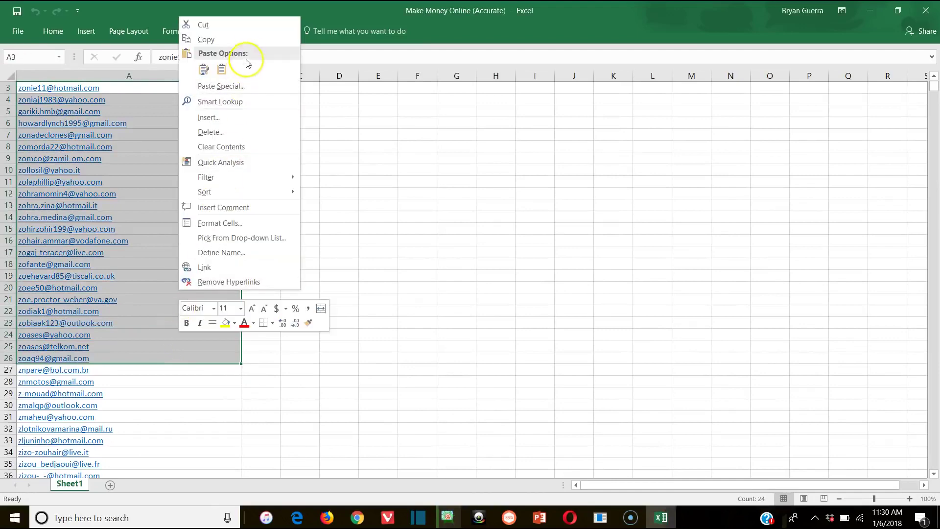
click(250, 43)
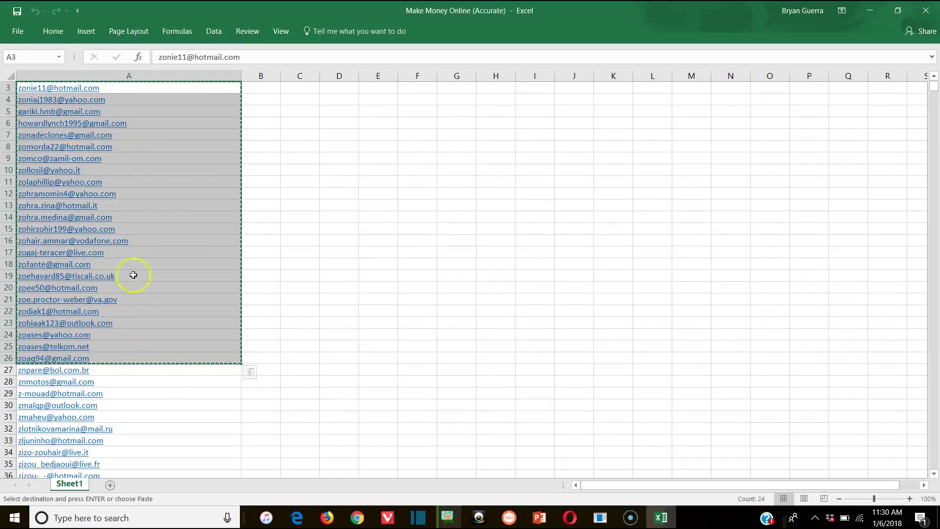
- Switch to the open Gmail draft in Chrome, check the GMass sending option and place the cursor in the message body
click(356, 519)
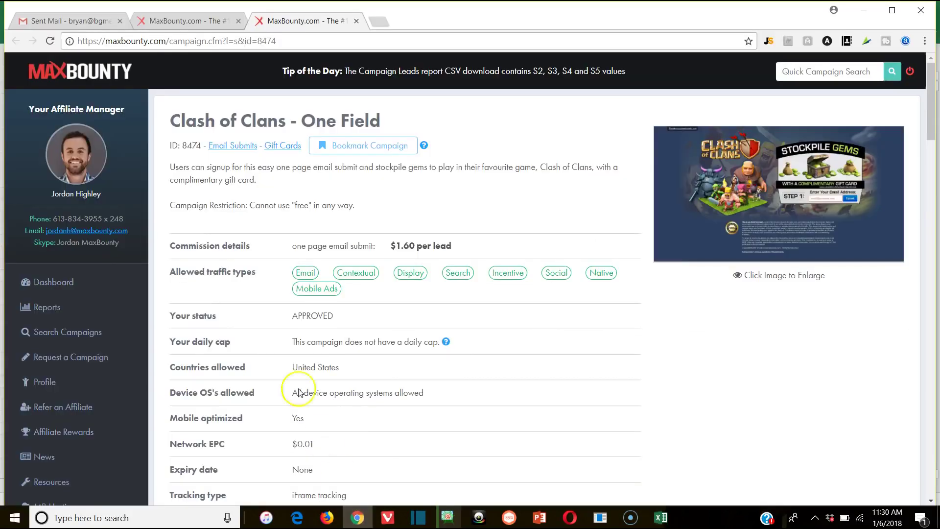
click(96, 19)
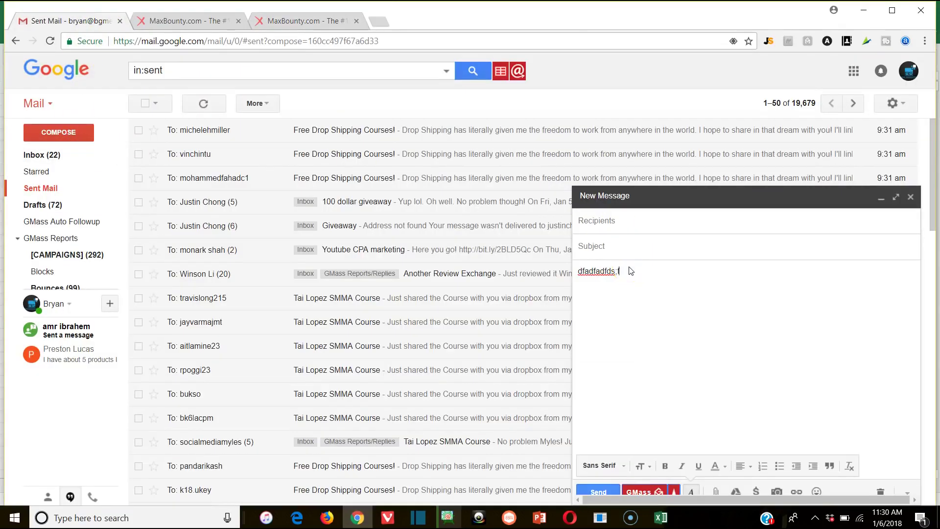
click(641, 492)
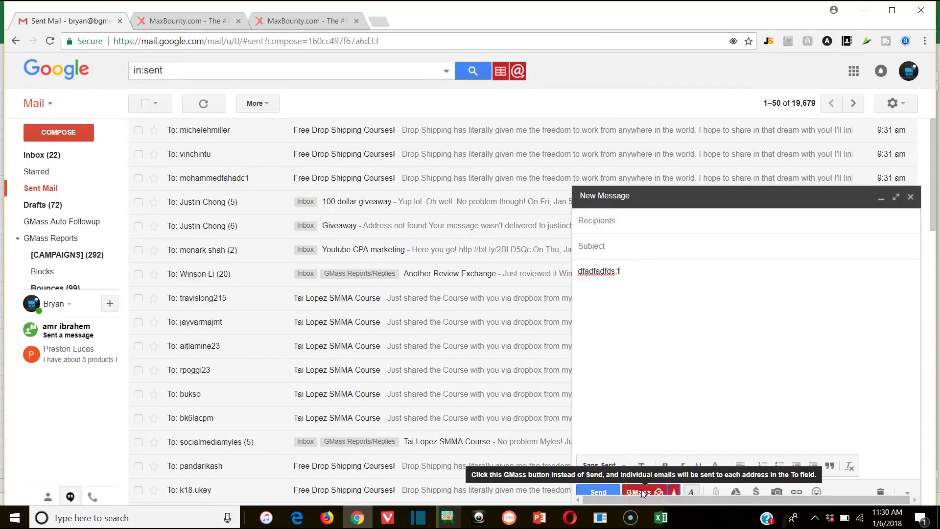
click(652, 269)
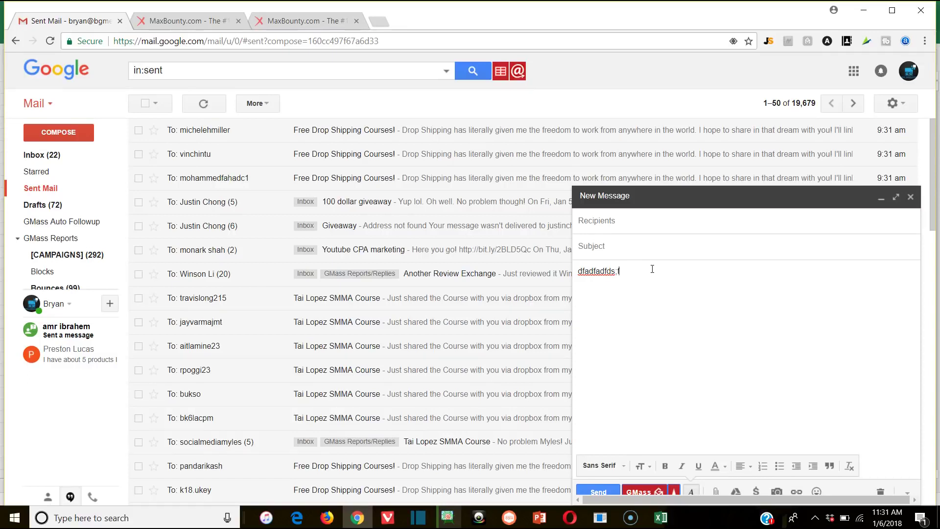
- Clear the placeholder text from the draft's message body and paste the copied e-mail addresses as recipients
drag(652, 268, 445, 276)
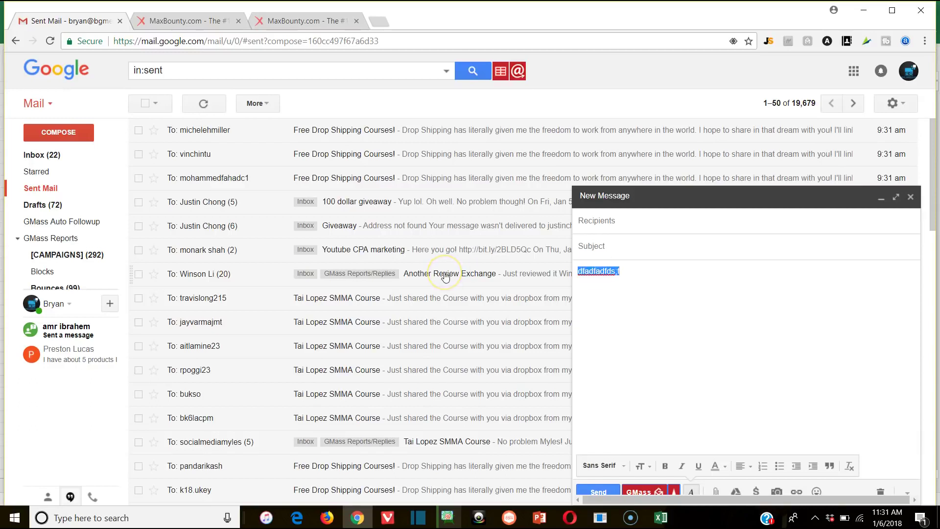
key(BackSpace)
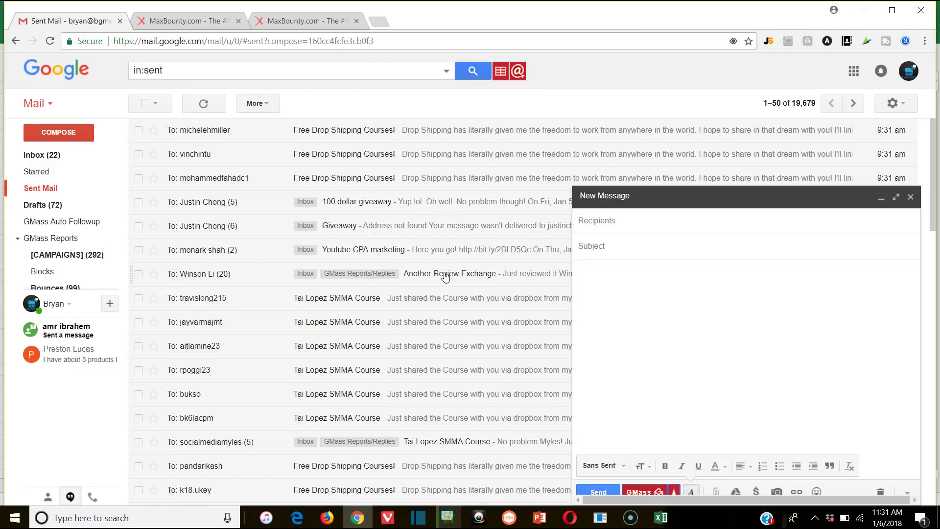
click(629, 219)
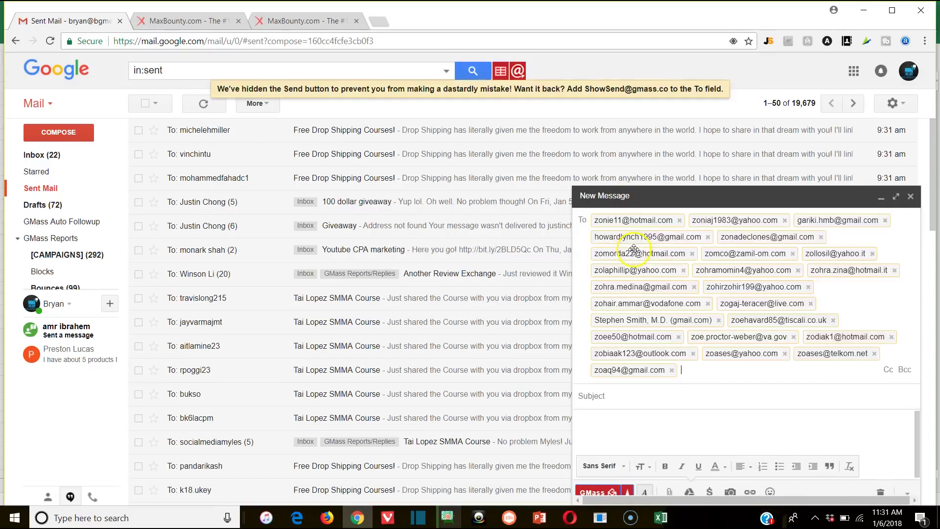
- Enter the sample subject "ddfasd" and the sample message text "fasdfsdfasdfdsfasdfadsfasdgagsfgaf" in the draft
click(715, 391)
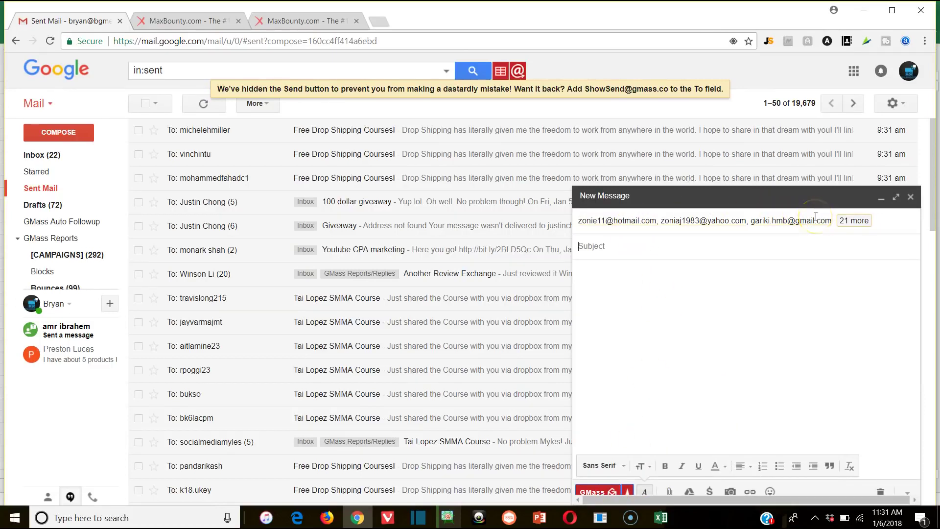
text(ddfasd)
click(718, 308)
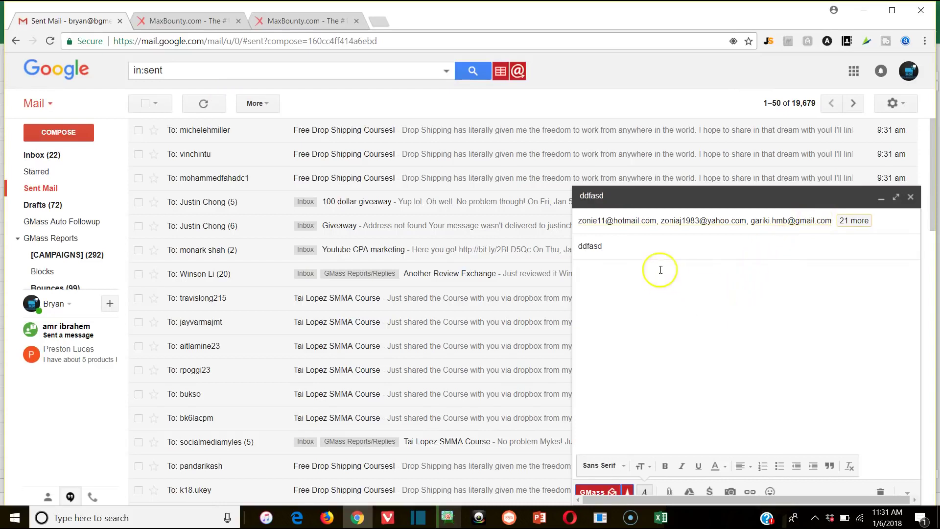
text(fasdfsdfasdfdsfasdfadsfasdgagsfgaf)
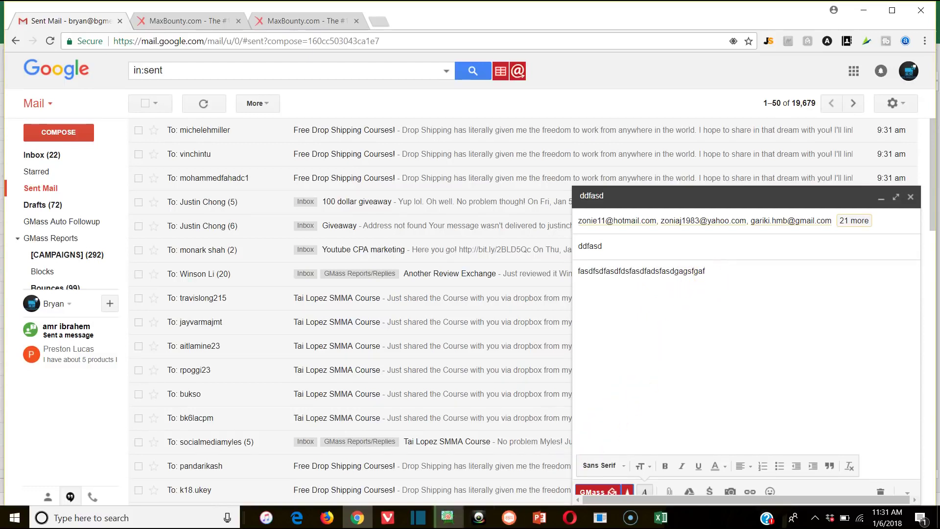
- Close the message draft, then minimize Chrome and the Excel workbook to return to Atomic Email Hunter
mouse_move(447, 518)
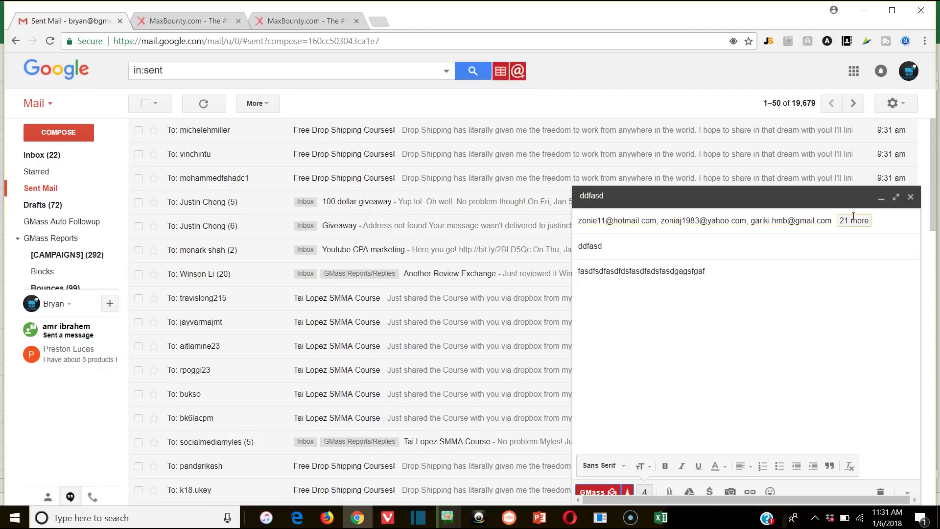
click(910, 197)
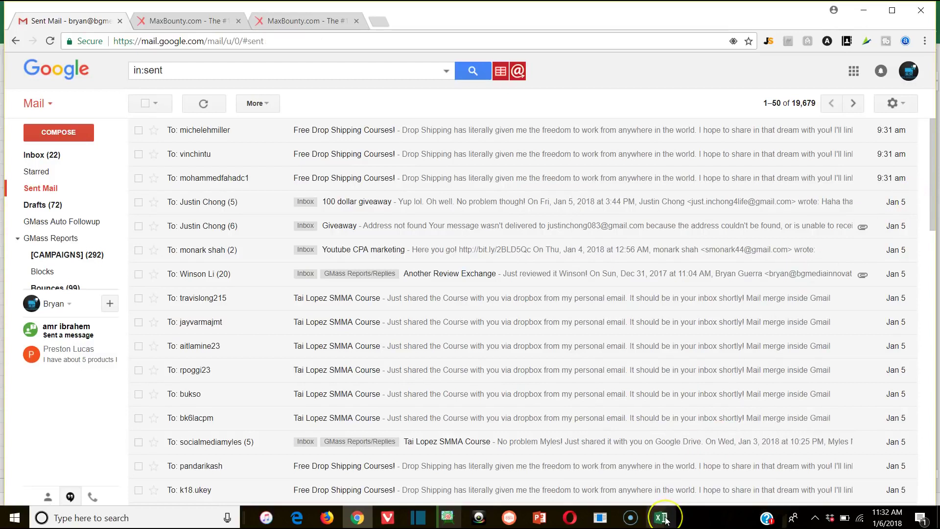
mouse_move(666, 520)
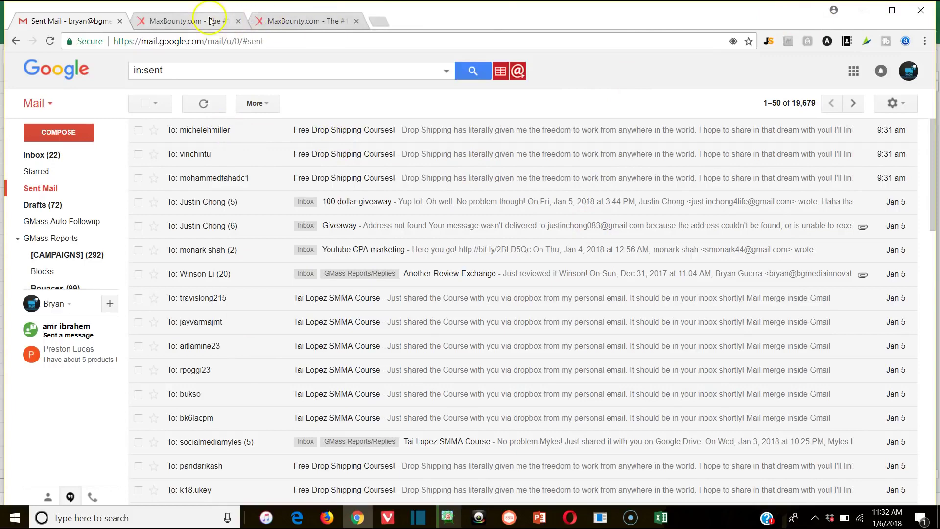
click(864, 10)
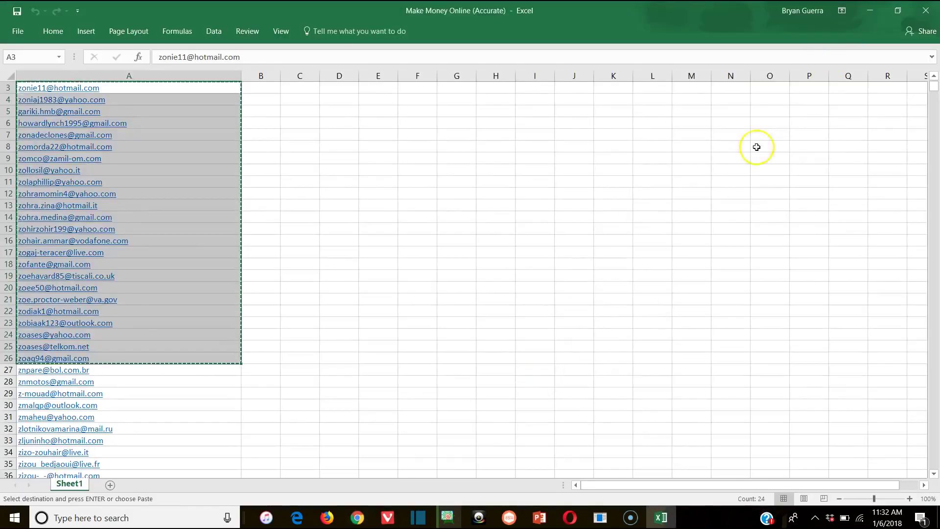
click(869, 10)
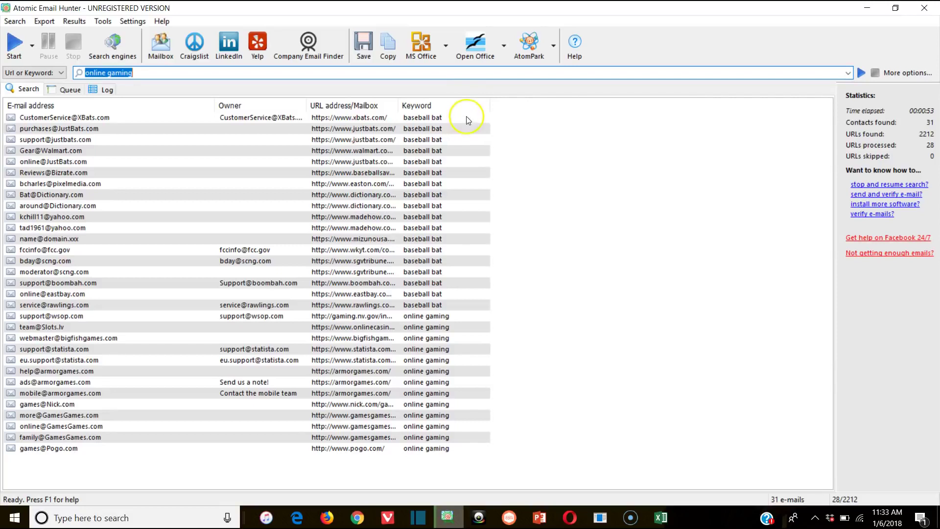
click(485, 103)
click(470, 114)
click(470, 119)
click(163, 384)
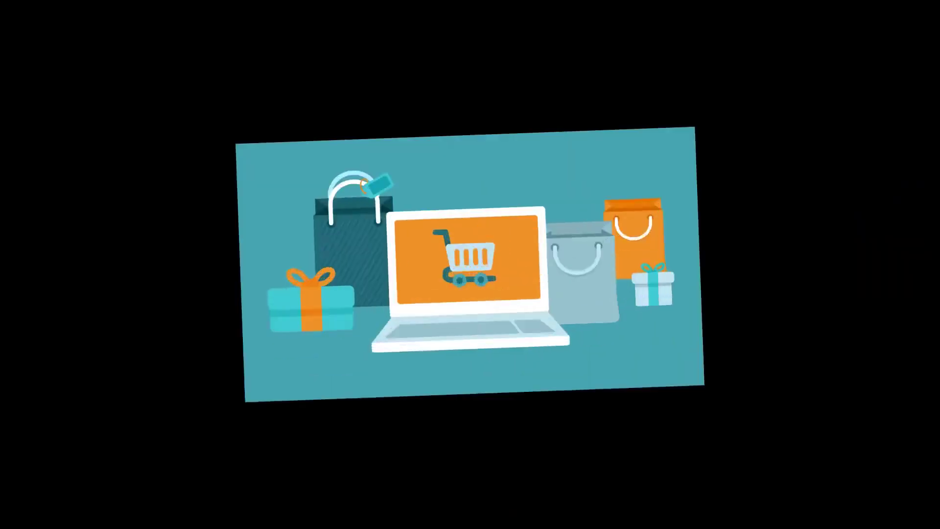